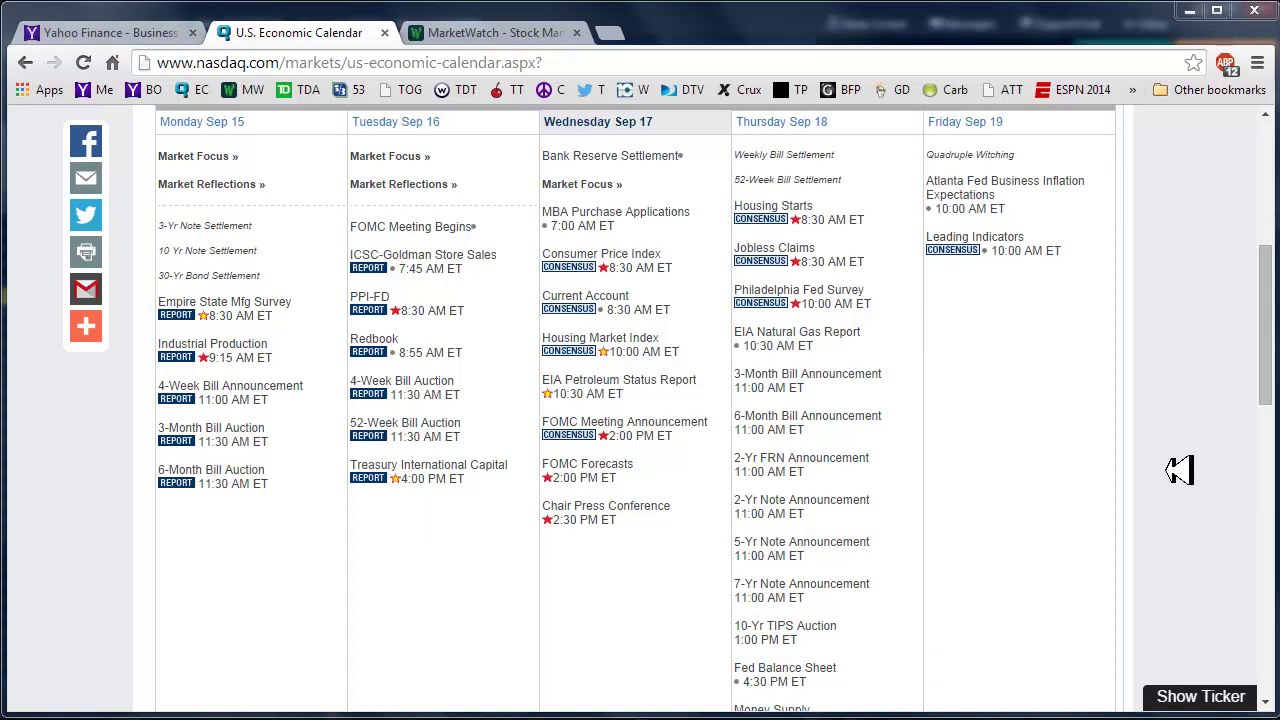
Look over the week's U.S. economic calendar entries for September 15 to 19.
scroll(1175, 468, "down", 2)
scroll(1179, 470, "up", 3)
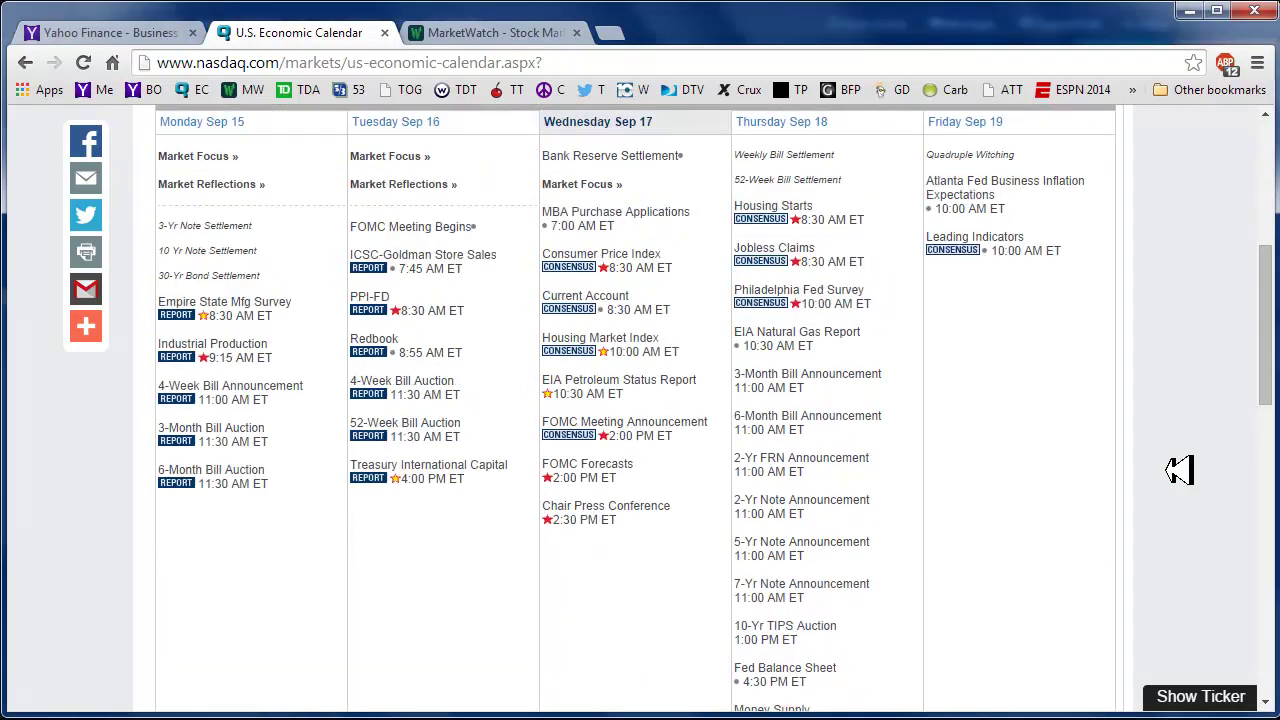
scroll(1179, 470, "down", 1)
Check the Asian and European index quotes on the MarketWatch home page.
left_click(475, 30)
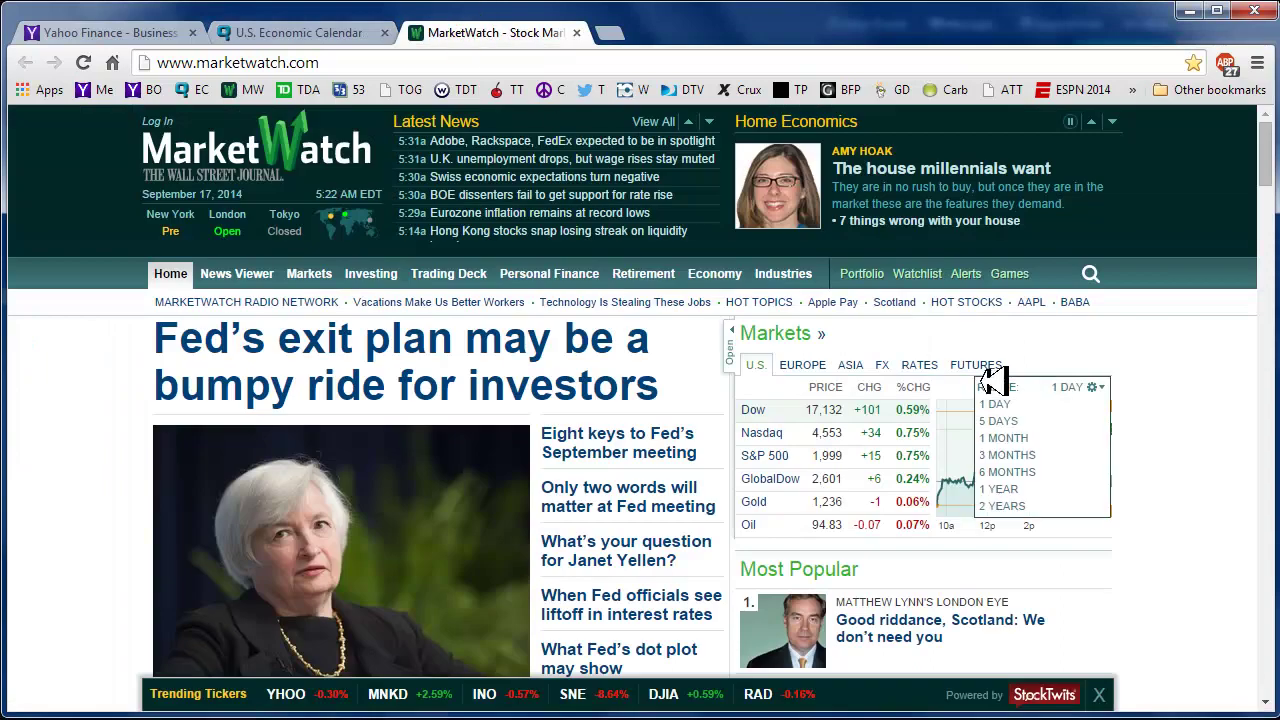
left_click(852, 364)
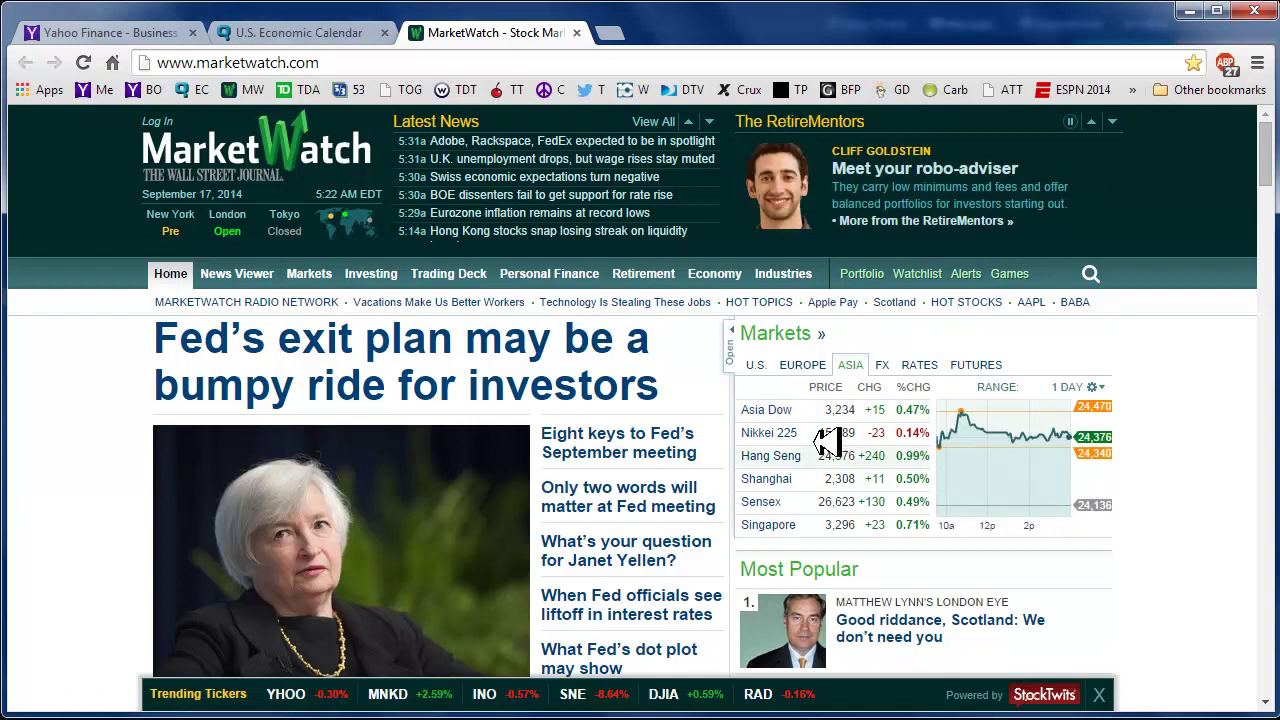
left_click(815, 364)
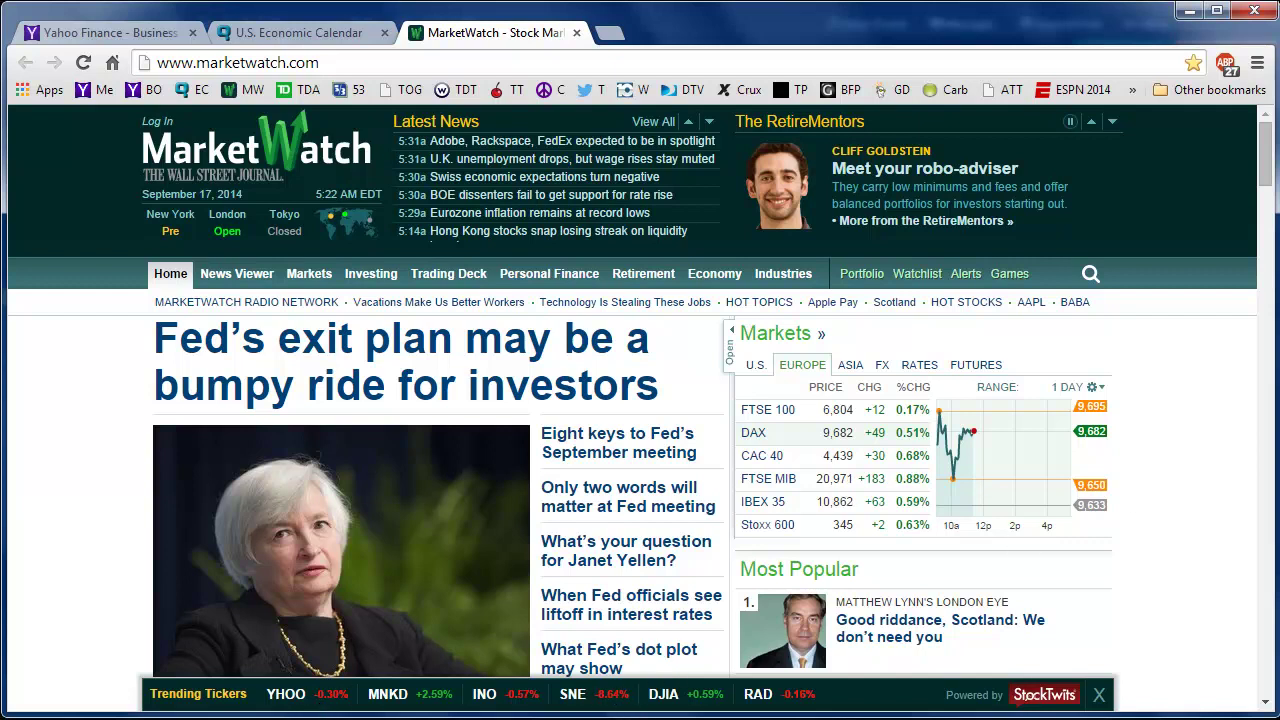
Switch to the thinkorswim platform and show both the 00 A and Indices.tos watchlists expanded.
key("alt+Tab")
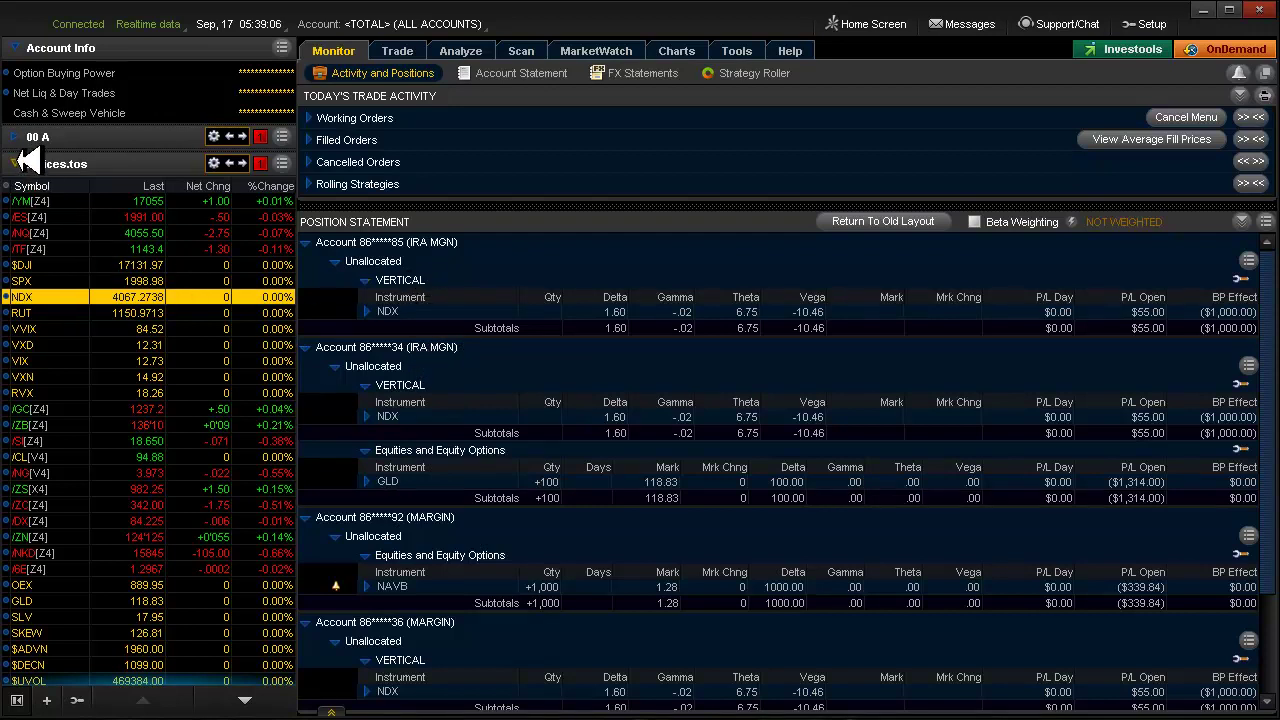
left_click(25, 160)
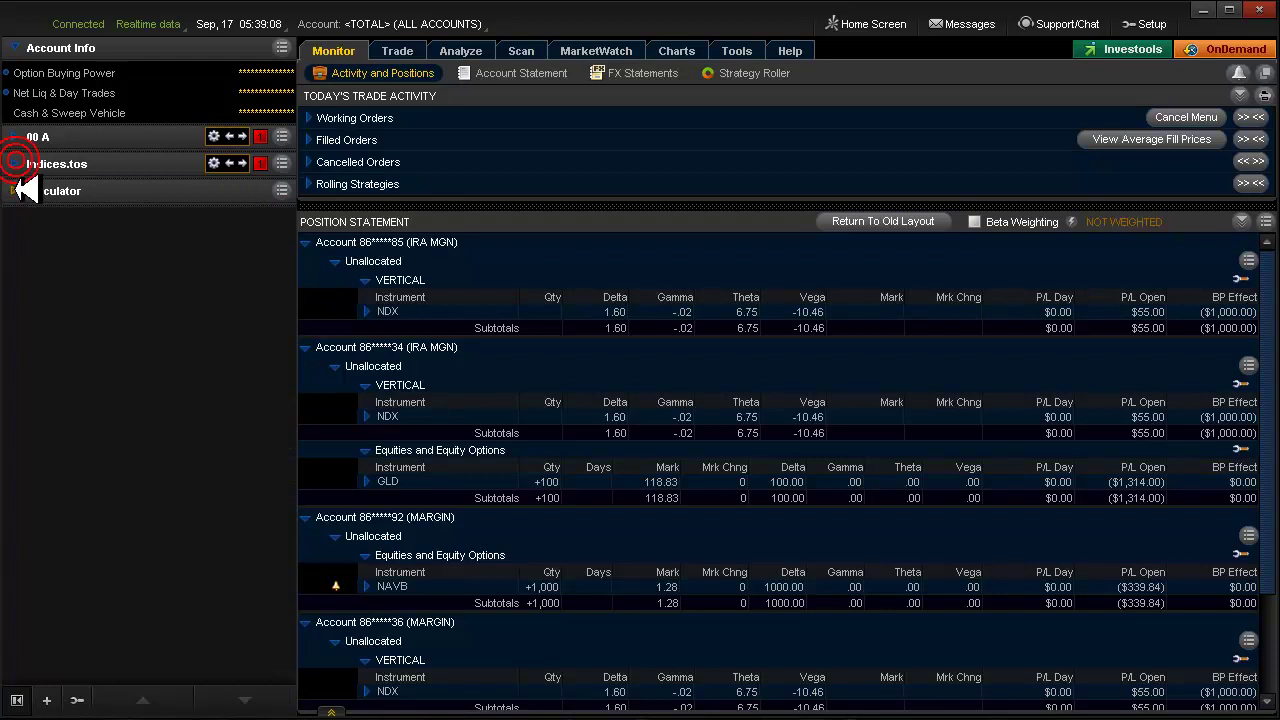
left_click(22, 135)
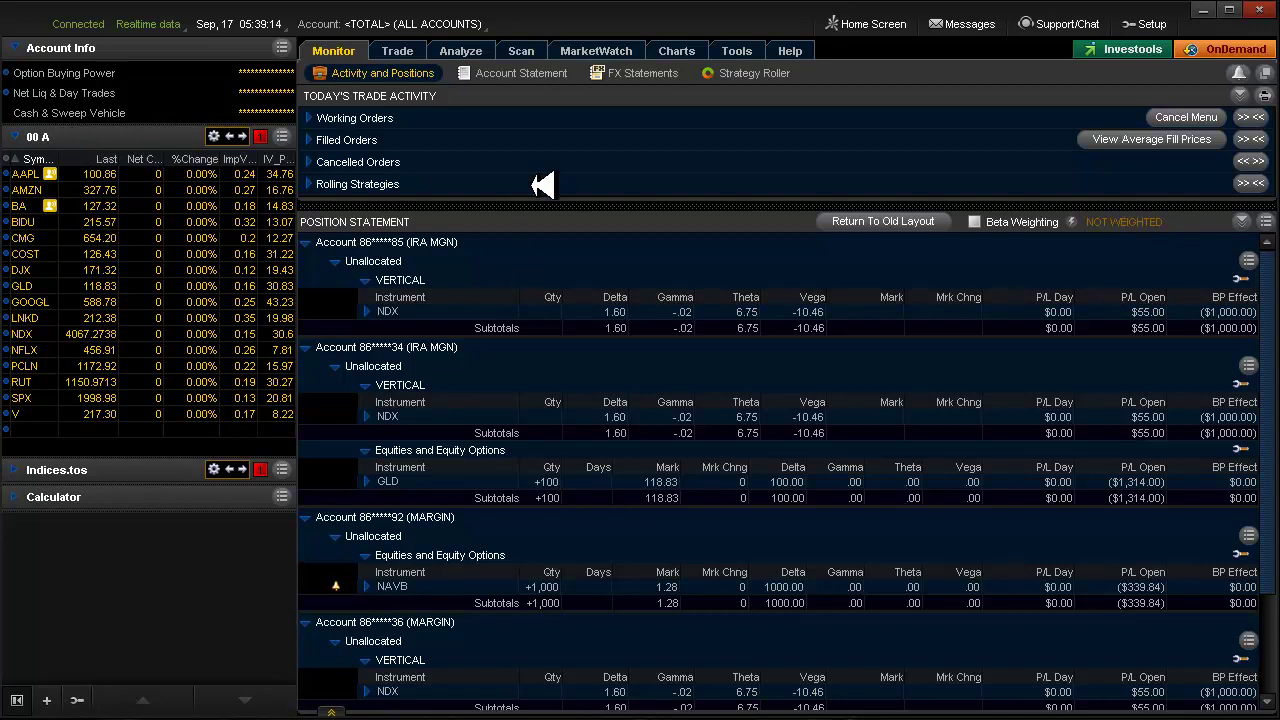
left_click(16, 469)
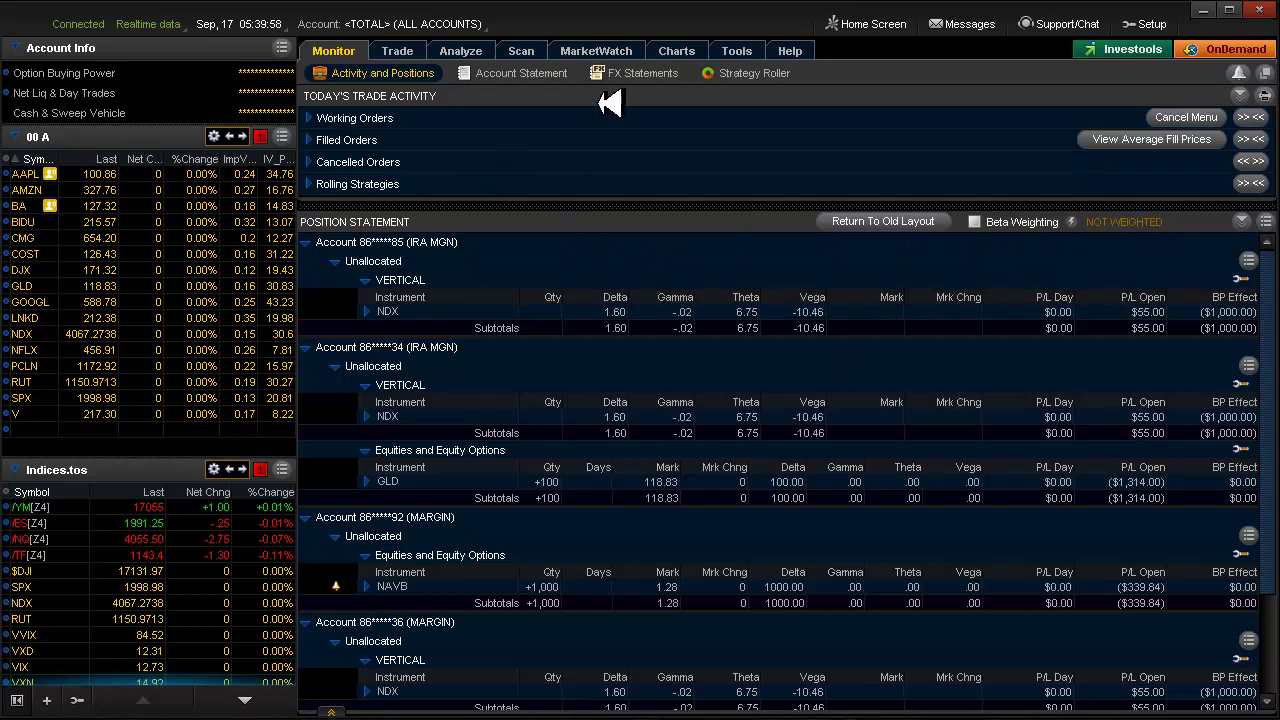
Glance at the NDX charts and expand the NDX vertical in the first IRA account's position statement to show its legs.
left_click(675, 50)
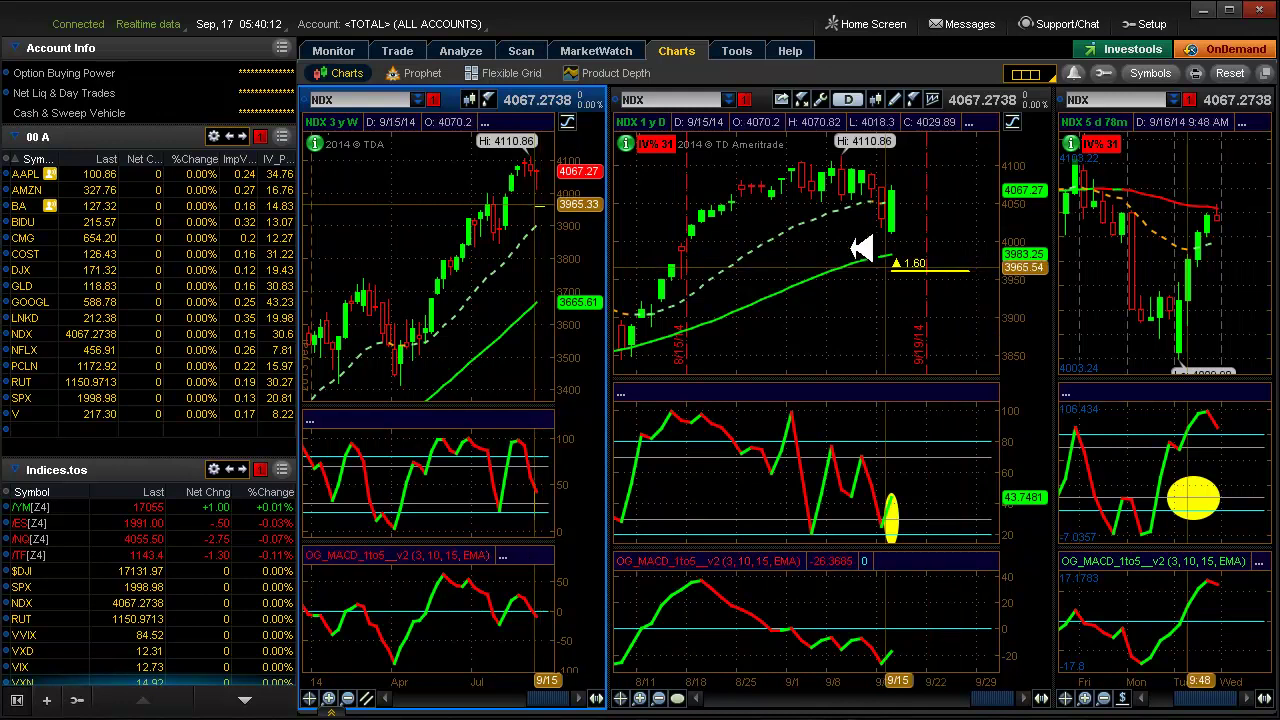
left_click(352, 50)
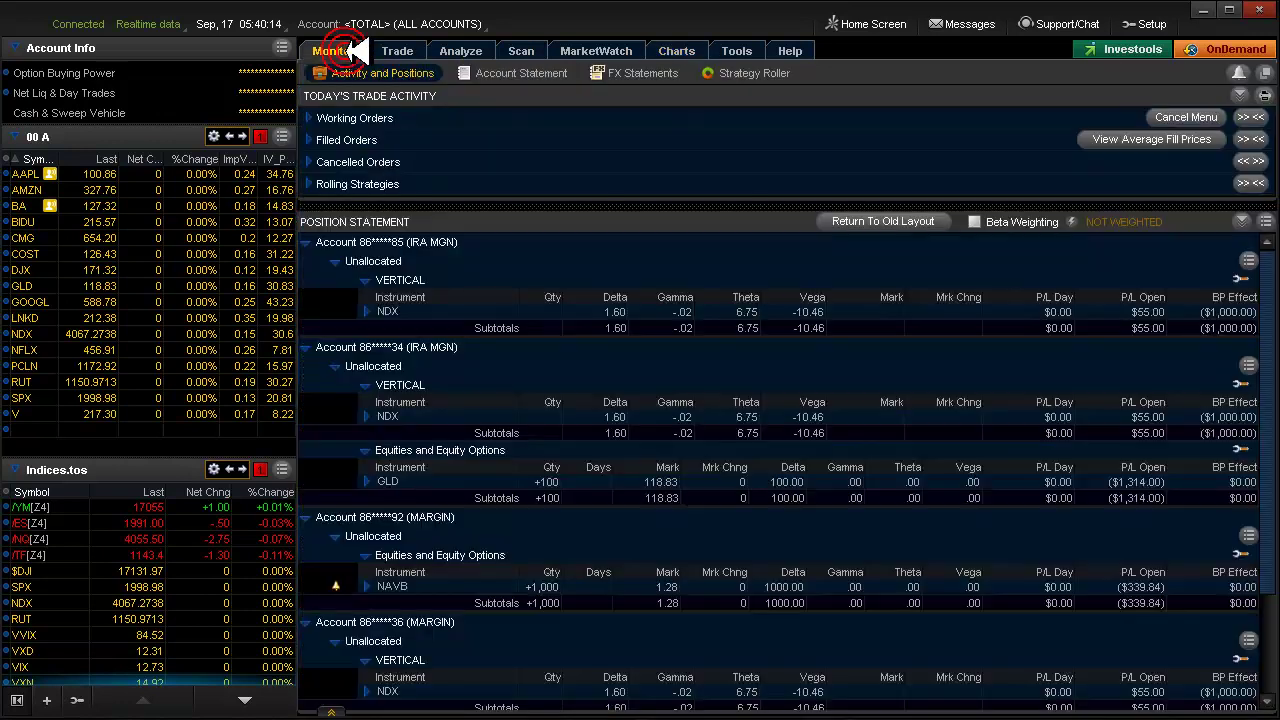
left_click(366, 311)
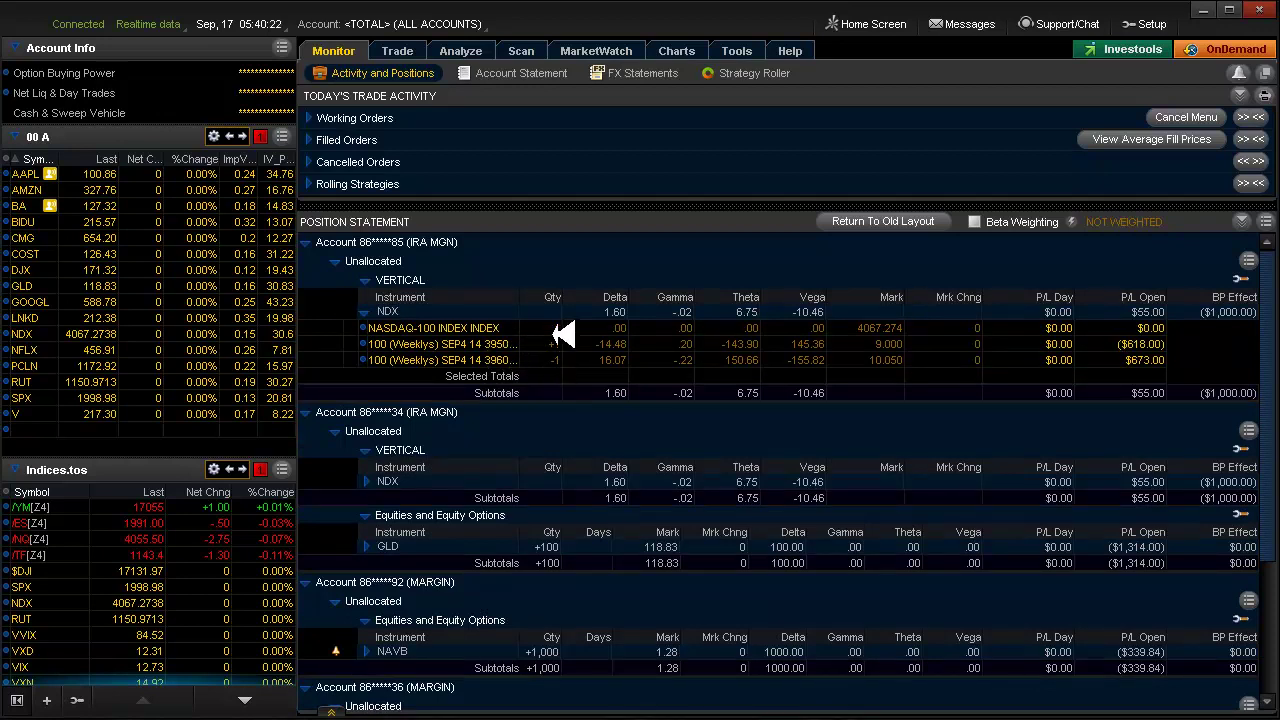
Open the risk profile for the NDX position and reset its price slices.
left_click(470, 50)
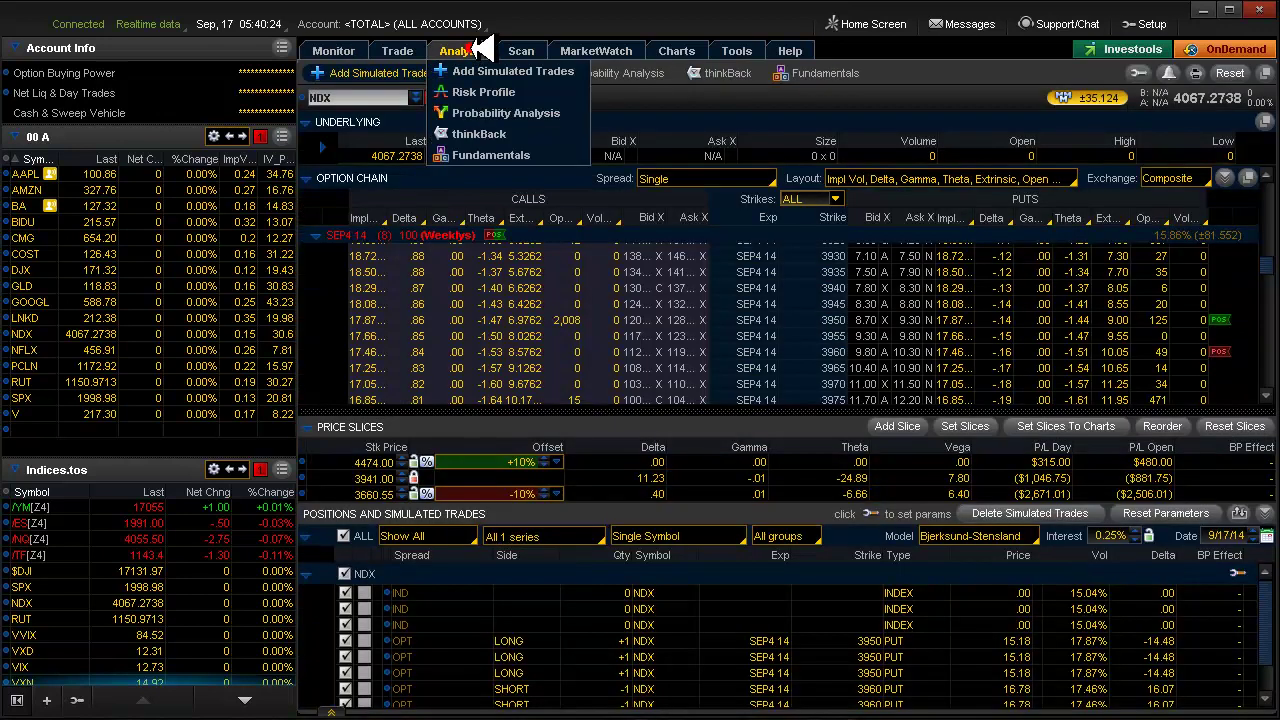
left_click(497, 73)
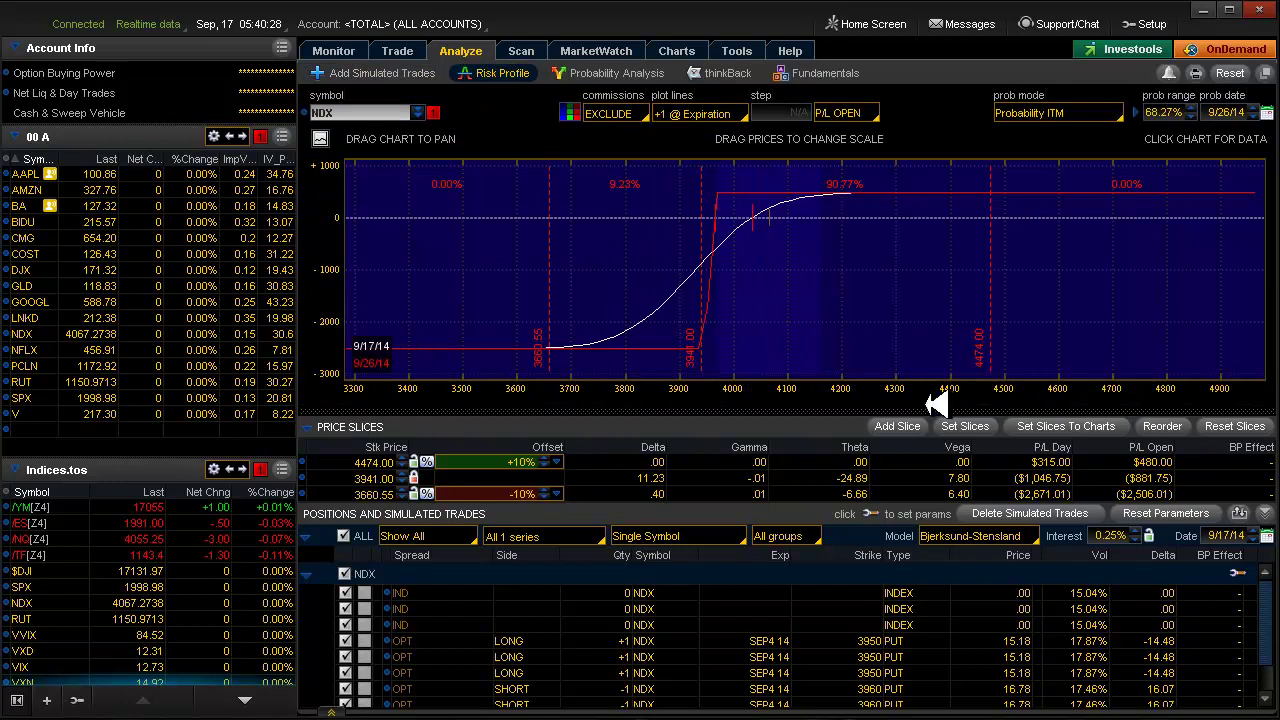
left_click(1245, 426)
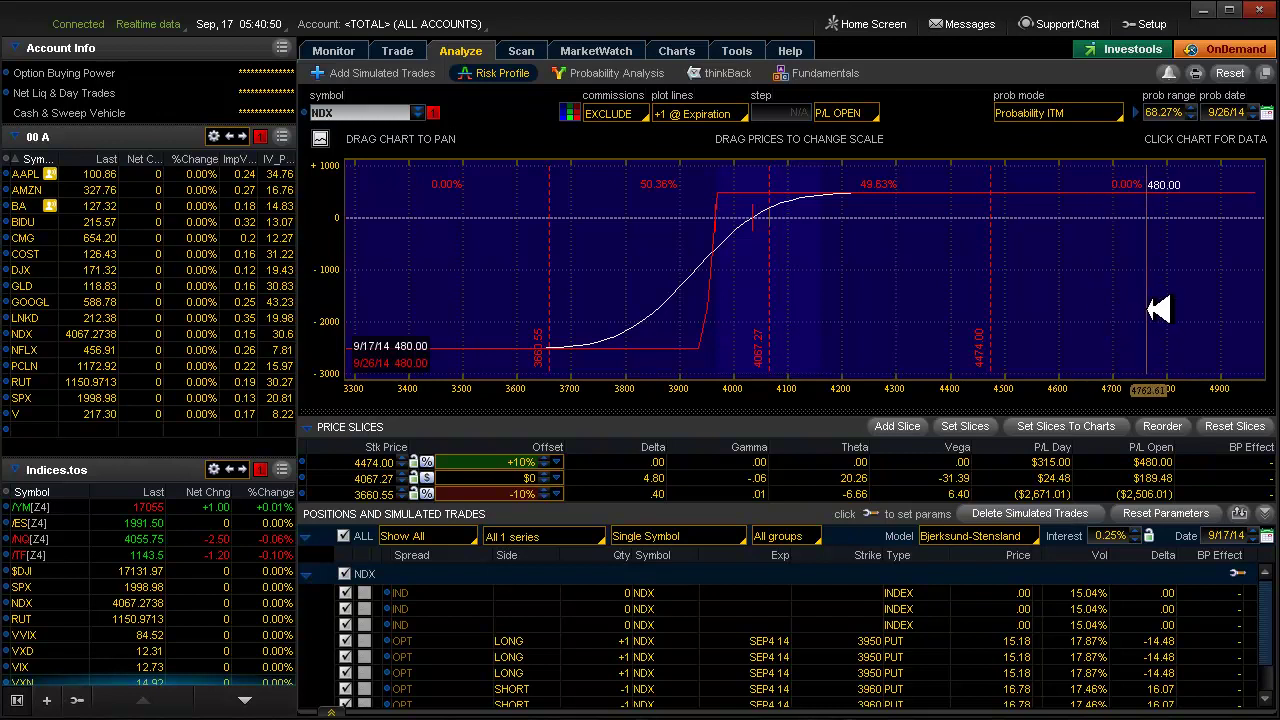
Bring up the NDX option chain for trading and collapse the order entry area to enlarge it.
left_click(405, 72)
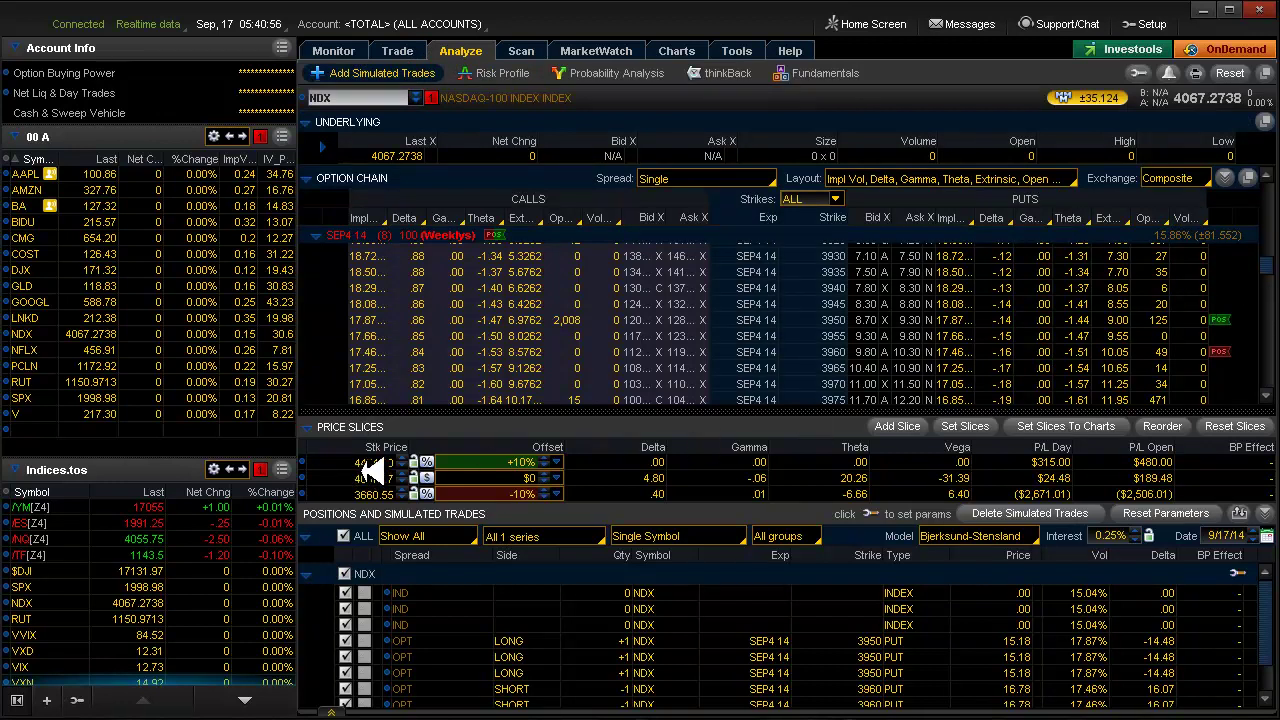
left_click(393, 50)
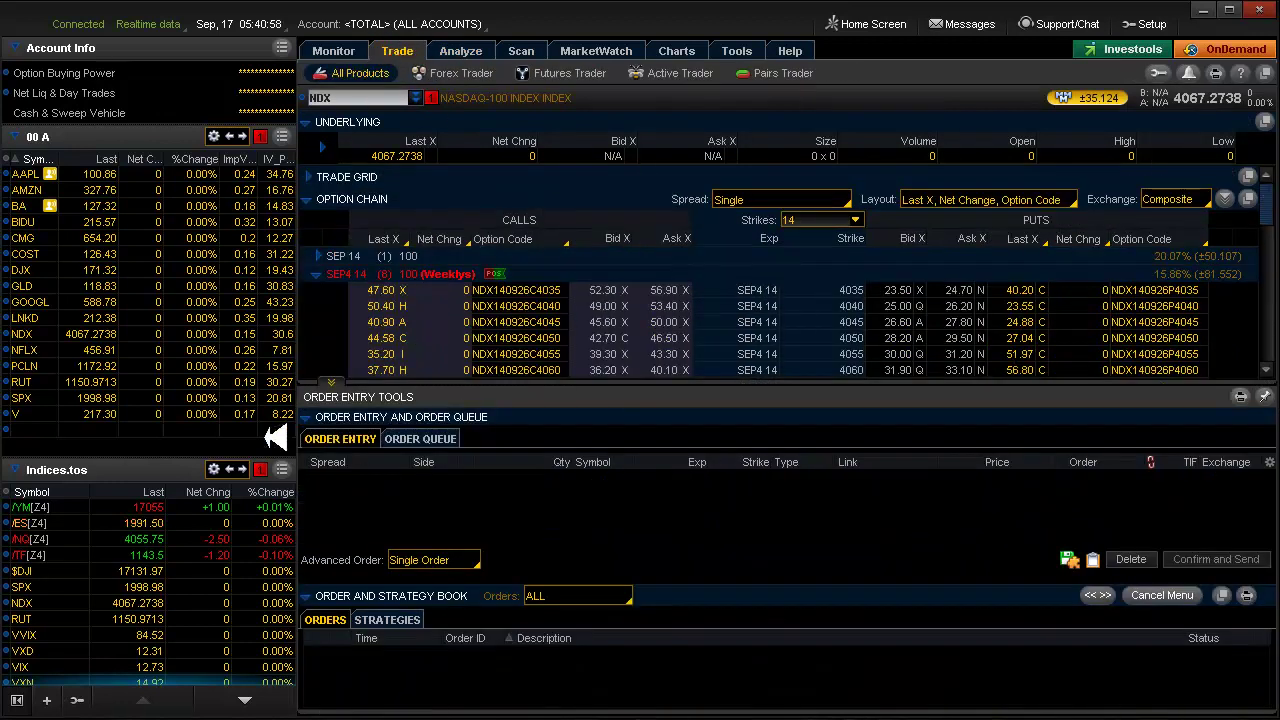
left_click(331, 381)
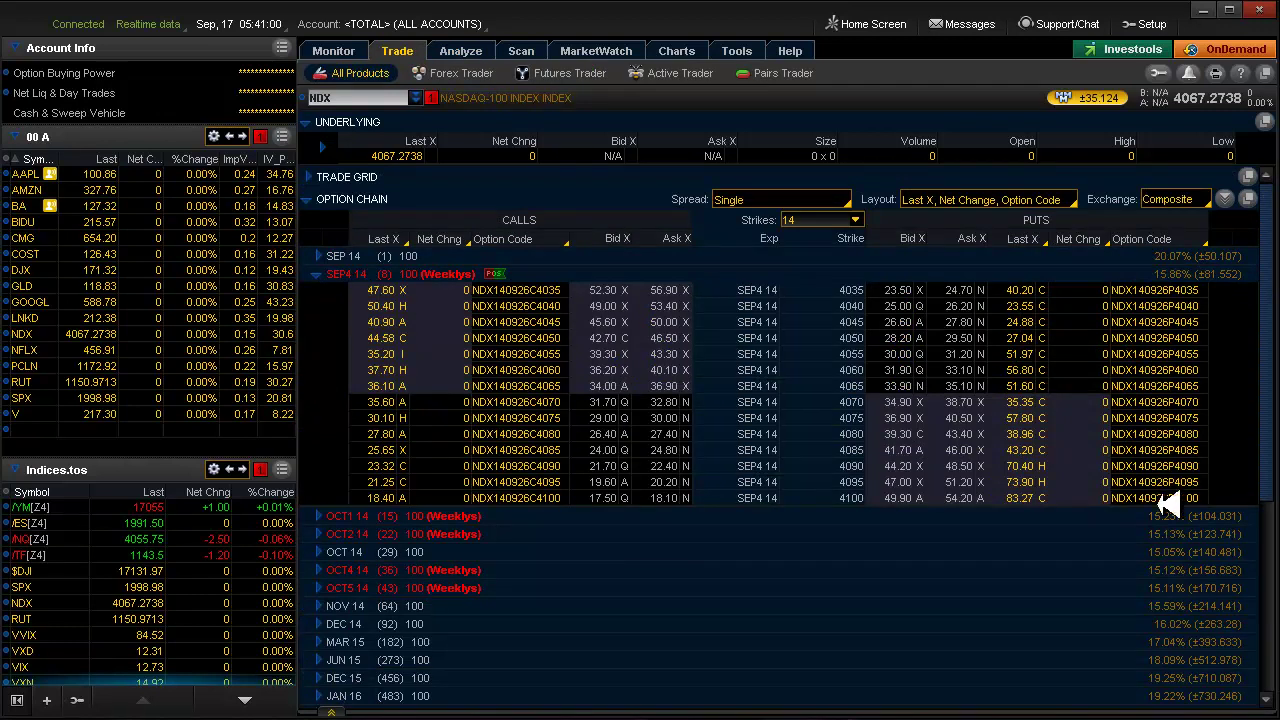
scroll(1268, 354, "down", 1)
scroll(1268, 354, "up", 1)
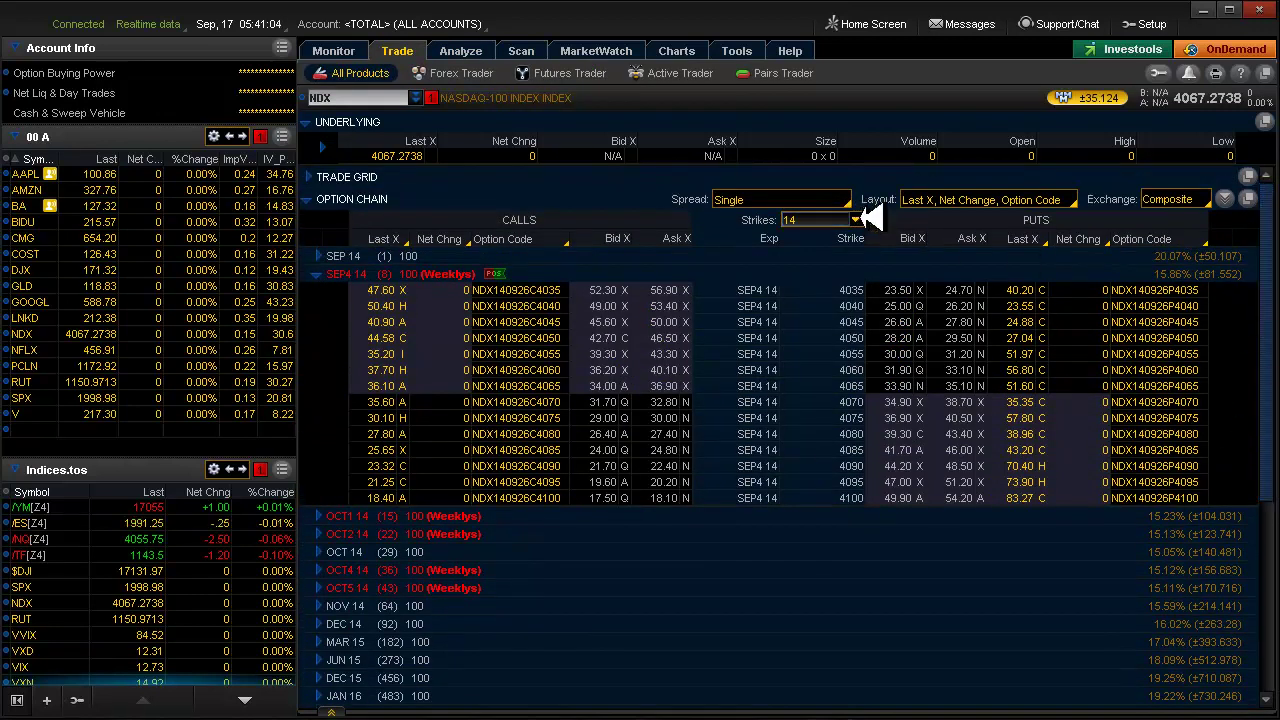
Show all strikes in the NDX chain around the held positions, using the saved layout with Impl Vol, Delta, Gamma, Theta and Extrinsic columns.
left_click(852, 219)
left_click(810, 338)
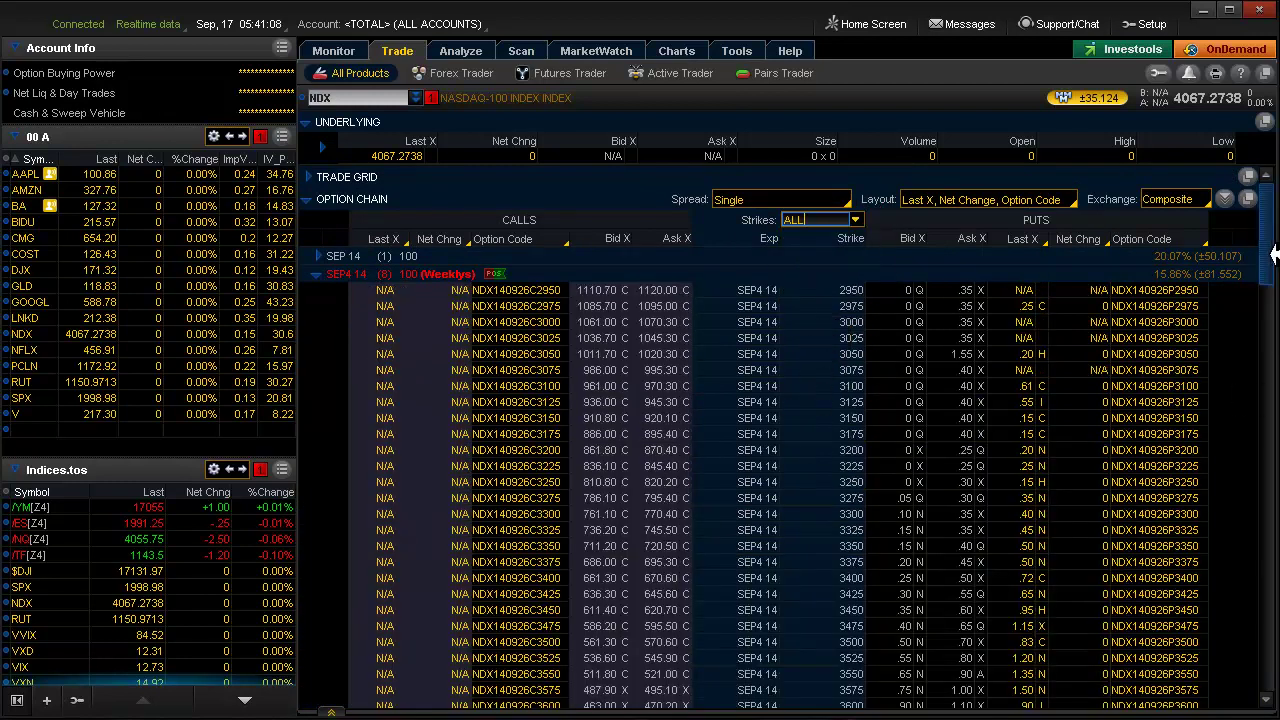
left_click_drag(1273, 255, 1250, 440)
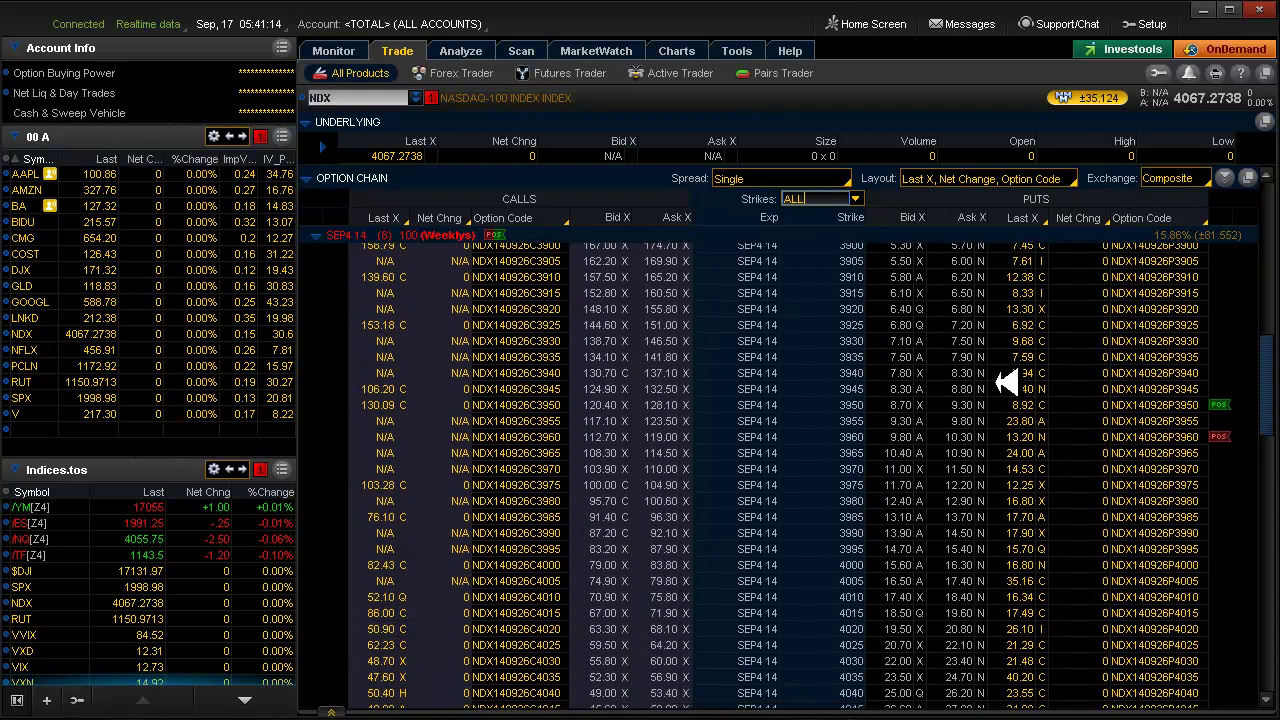
left_click(1004, 180)
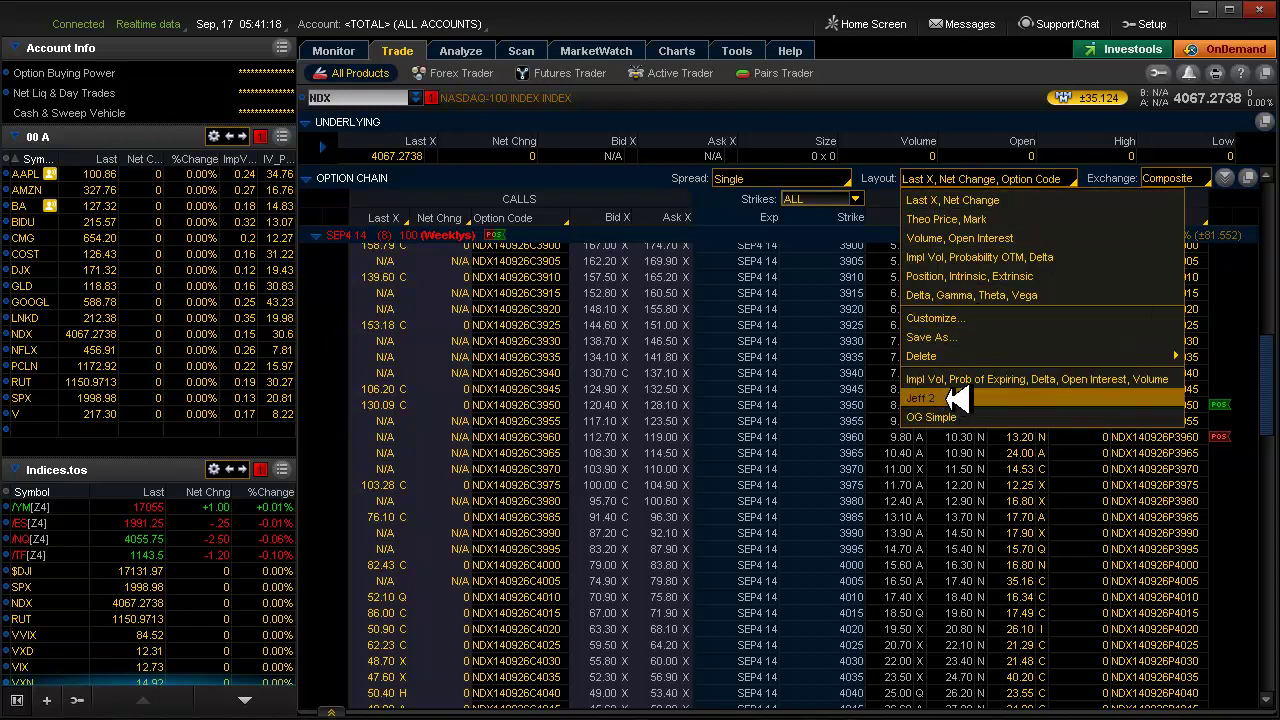
left_click(958, 398)
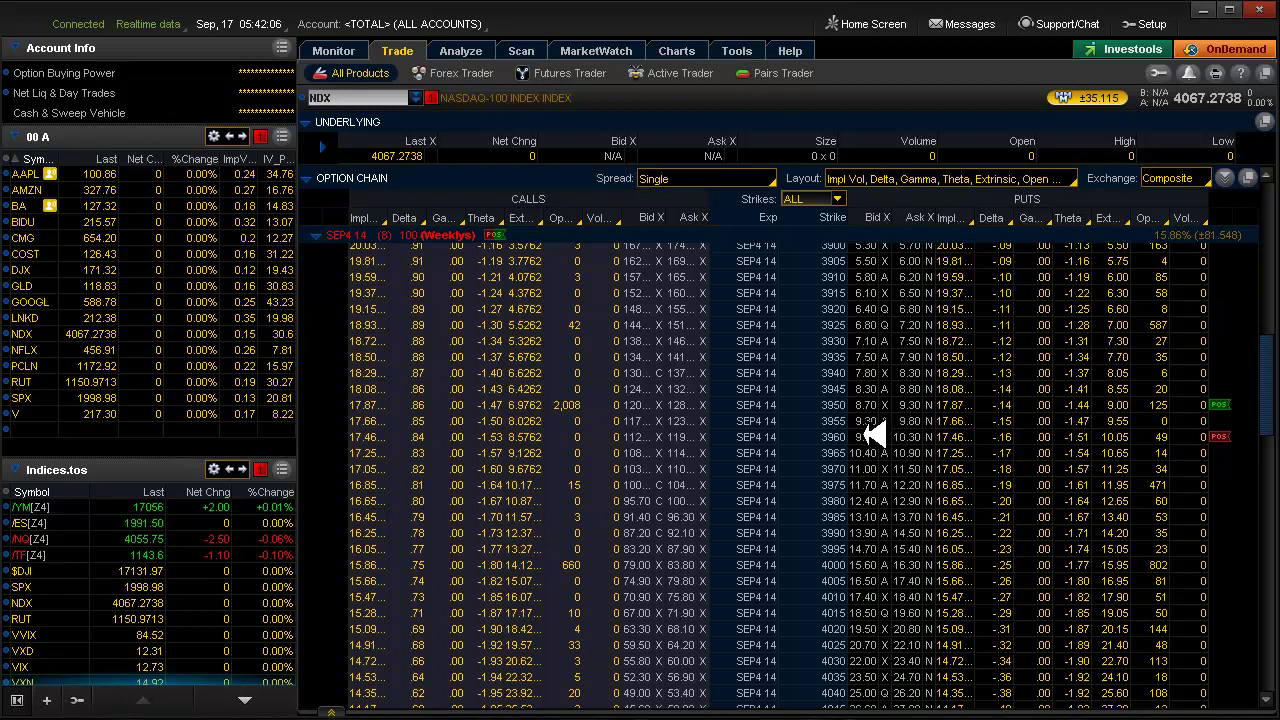
Compare the SEP4 14 3960 and 3950 puts in the chain, deleting the sell order started on the 3960 put.
left_click(864, 435)
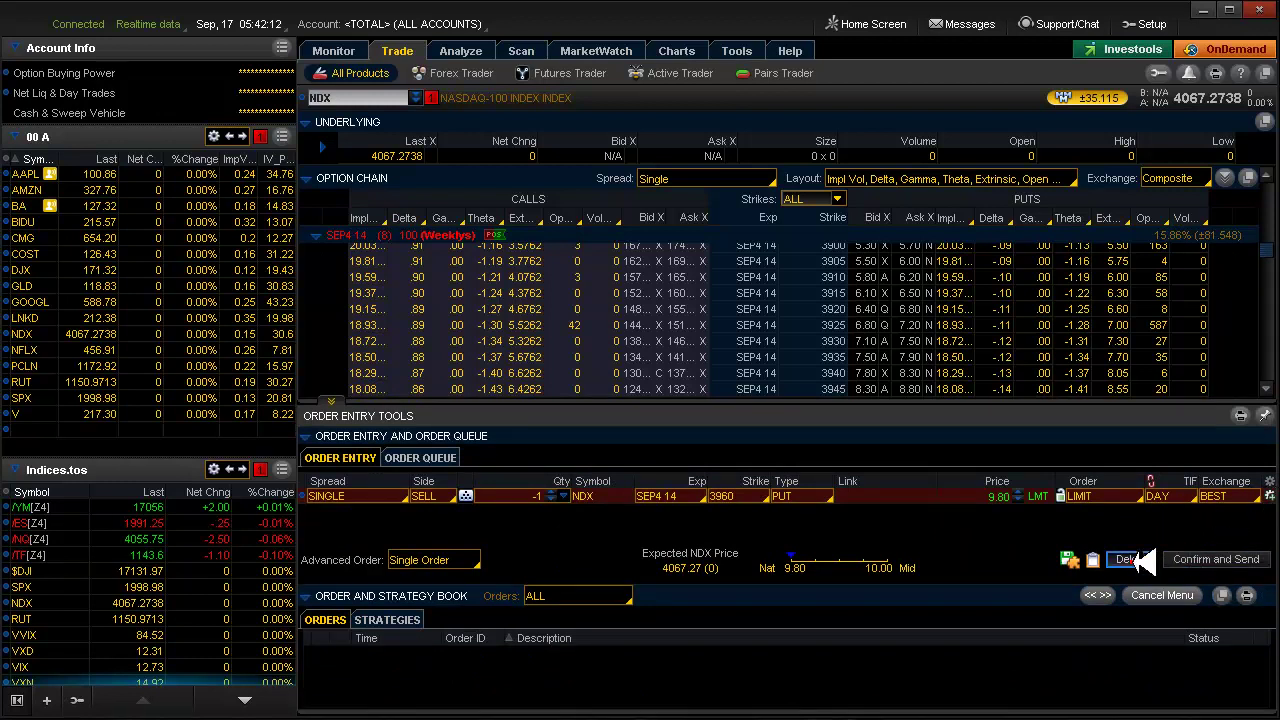
left_click(1137, 560)
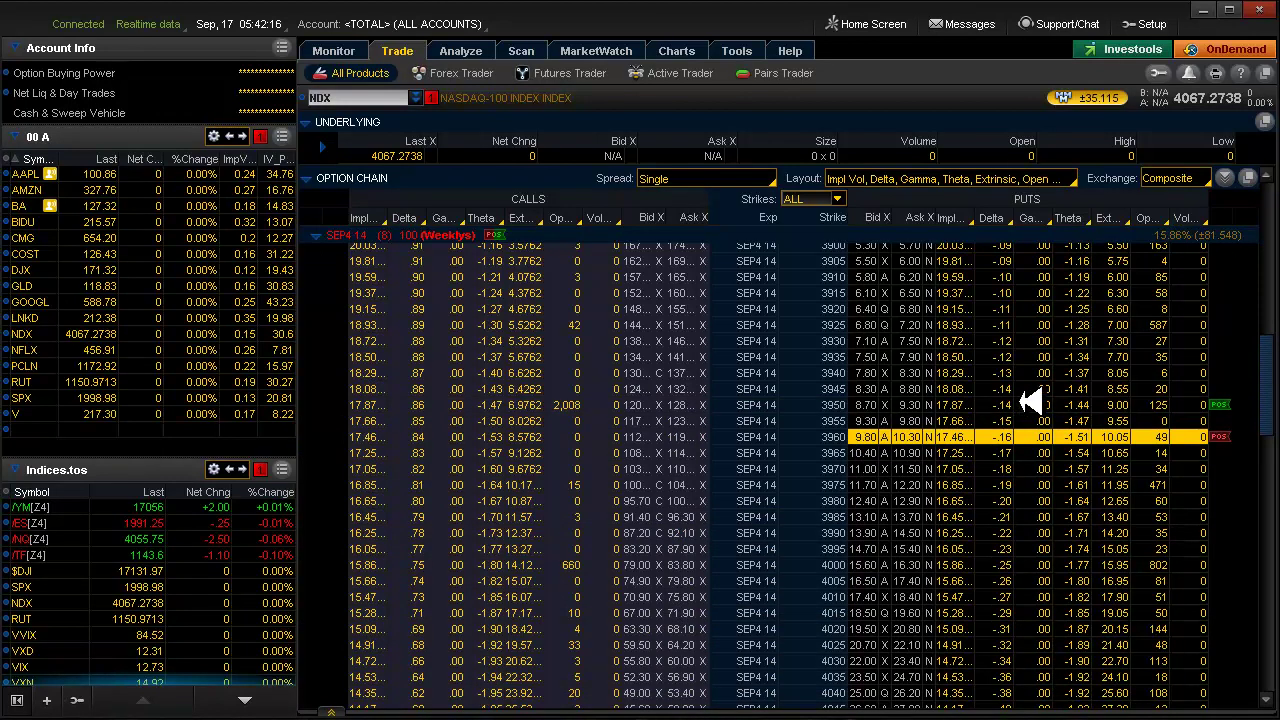
left_click(1020, 404)
left_click(1026, 436)
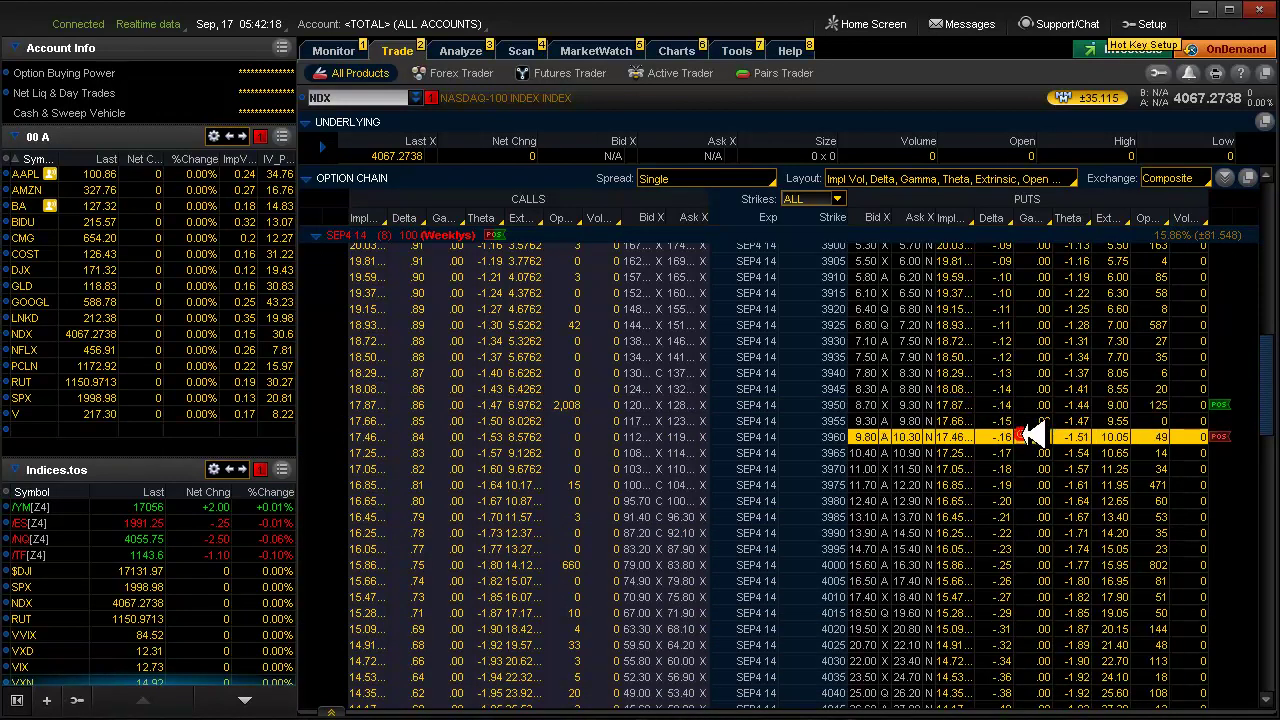
left_click(1024, 404)
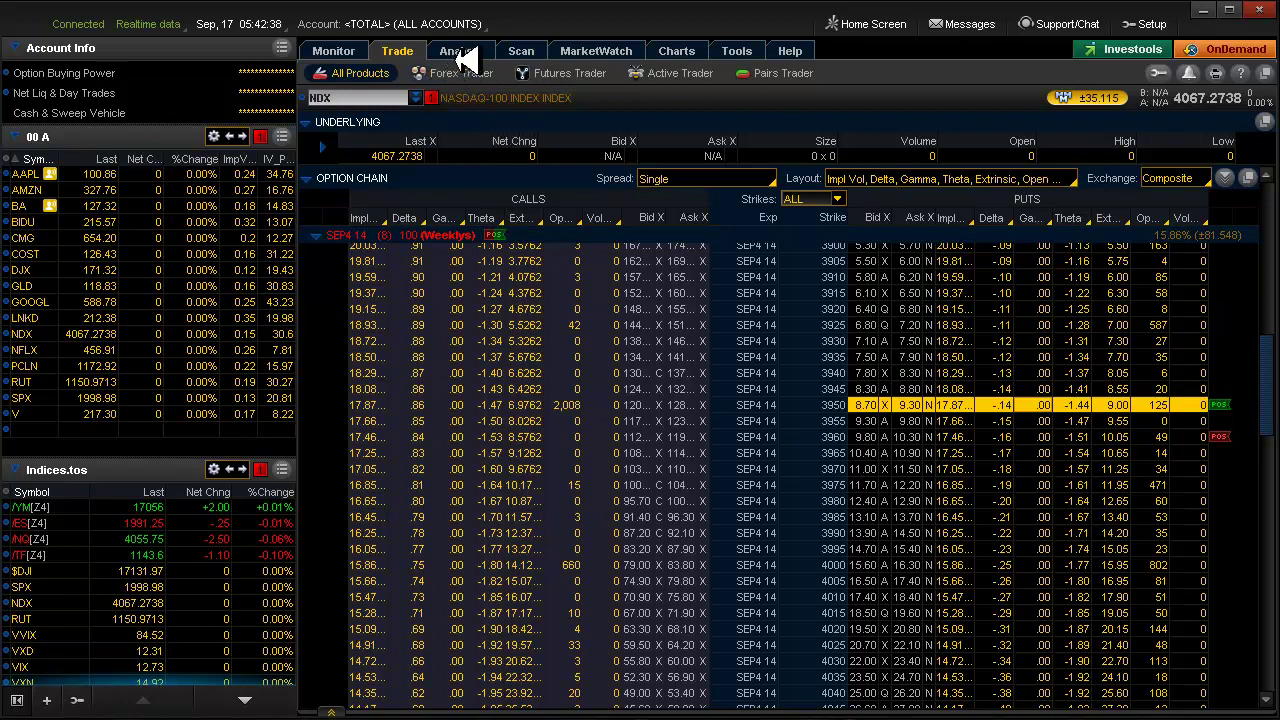
Review the NDX, AAPL and AMZN charts with their stochastic and MACD studies.
left_click(660, 46)
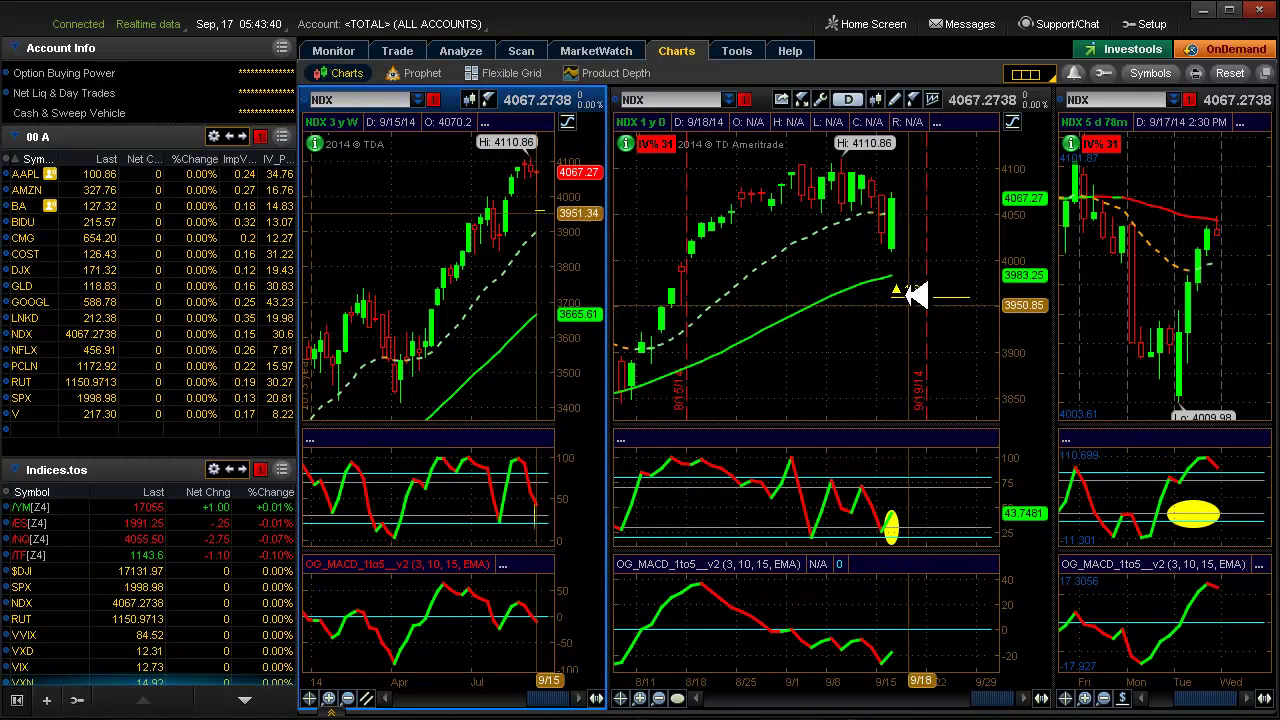
left_click(25, 174)
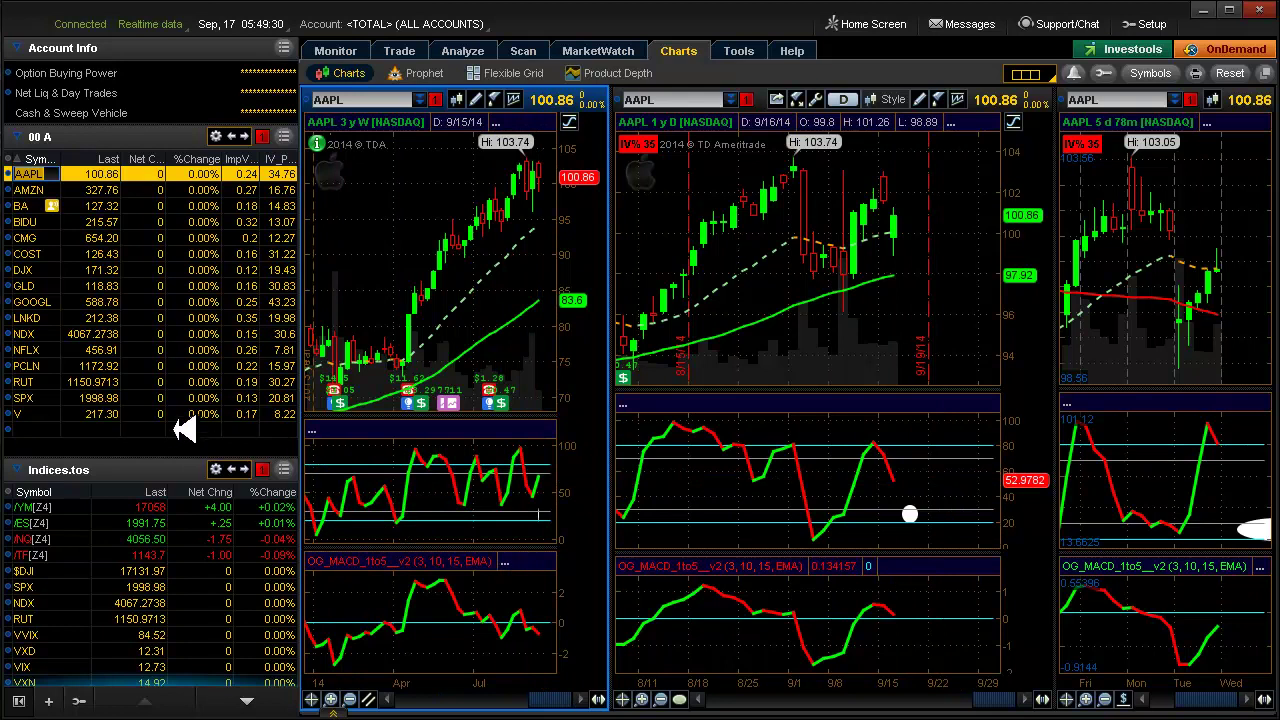
left_click(30, 189)
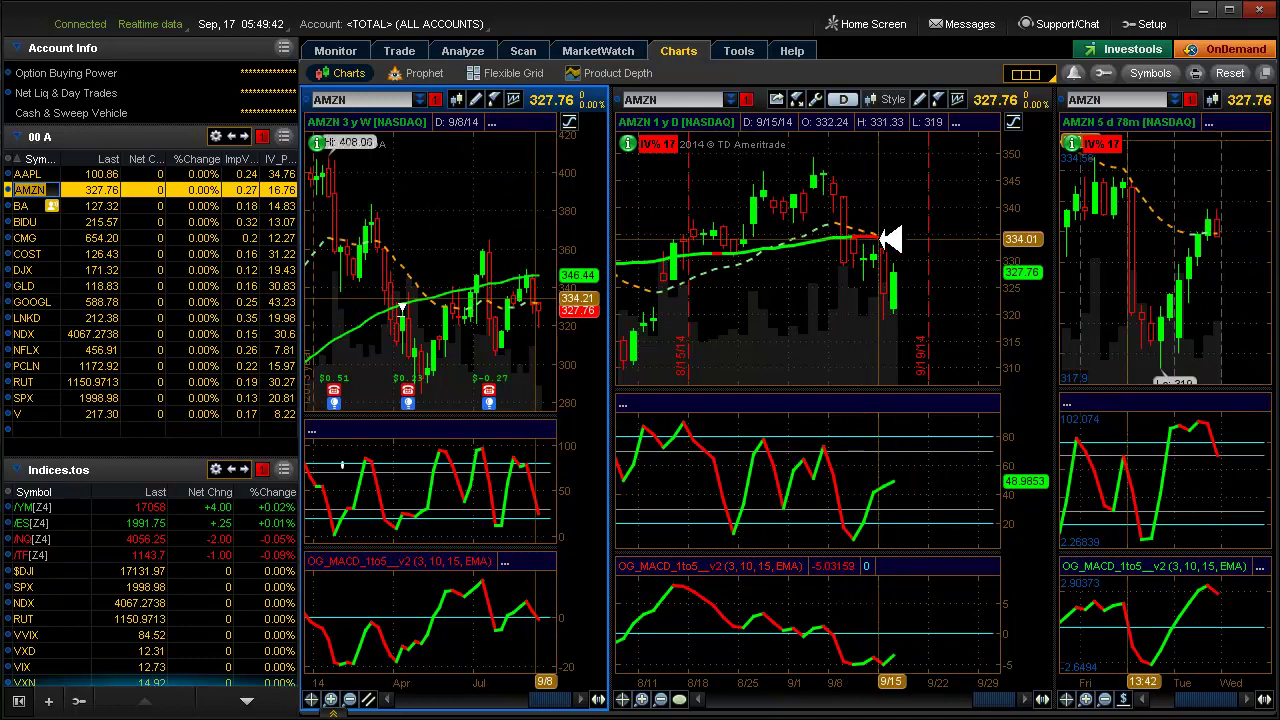
Load BA in the charts and move the yellow ellipse on the daily stochastic study back beside the latest bar.
left_click(30, 205)
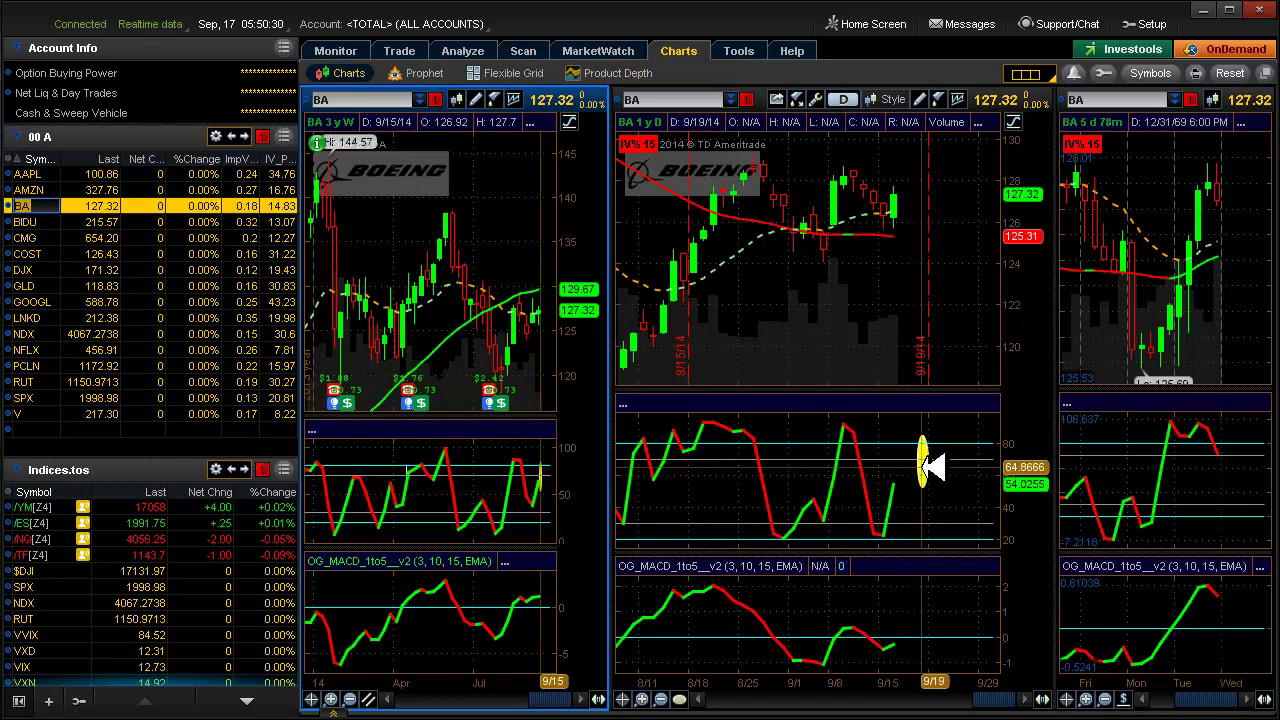
left_click(933, 458)
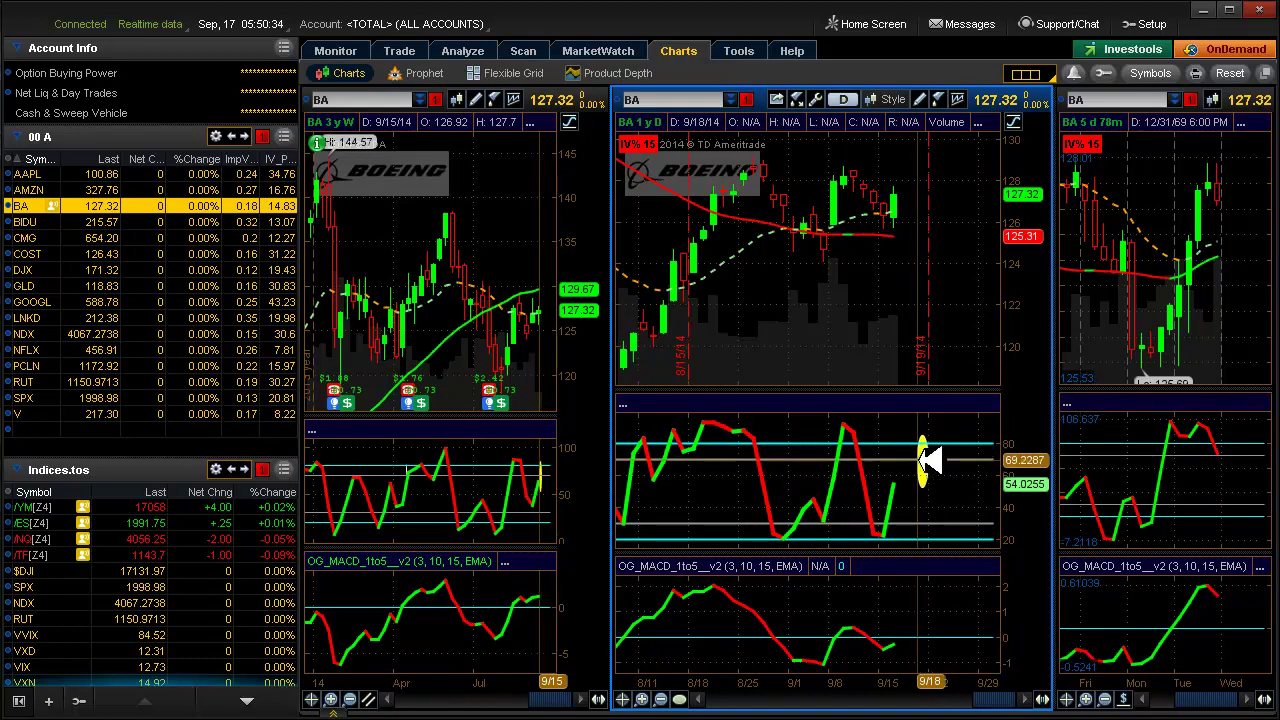
right_click(930, 456)
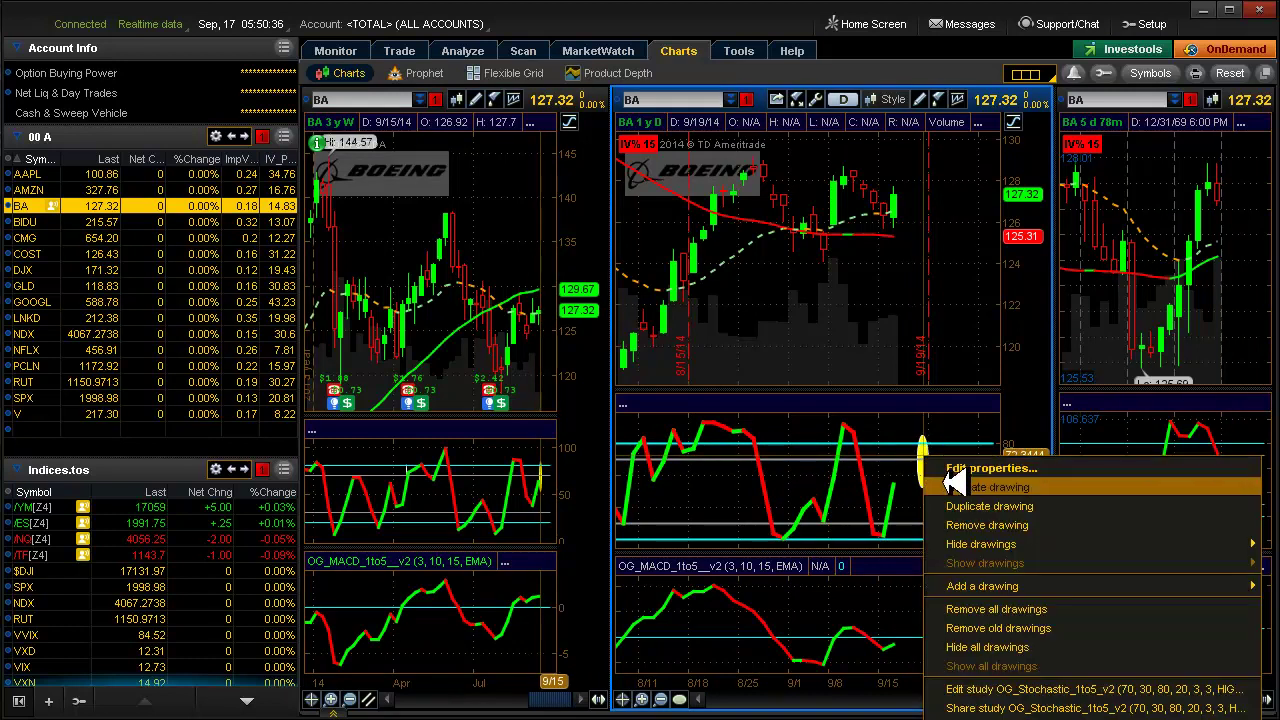
left_click(940, 478)
left_click_drag(948, 475, 914, 463)
right_click(930, 464)
left_click(945, 497)
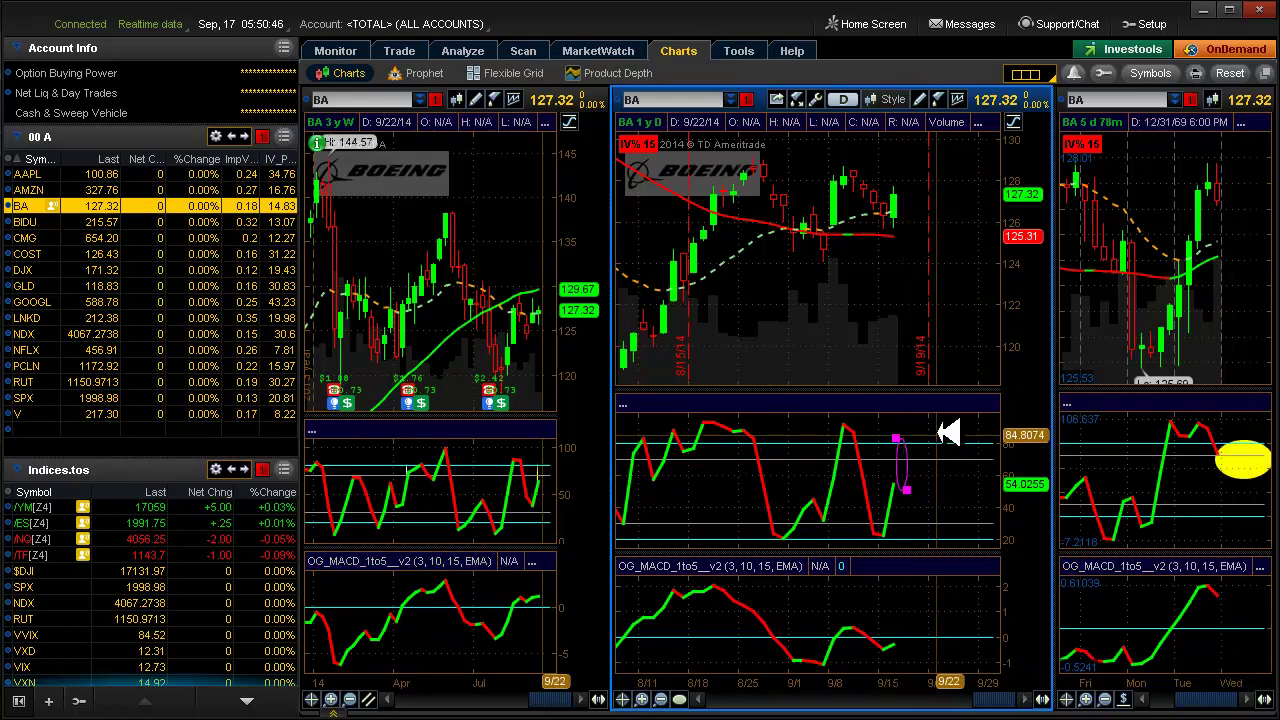
left_click(946, 429)
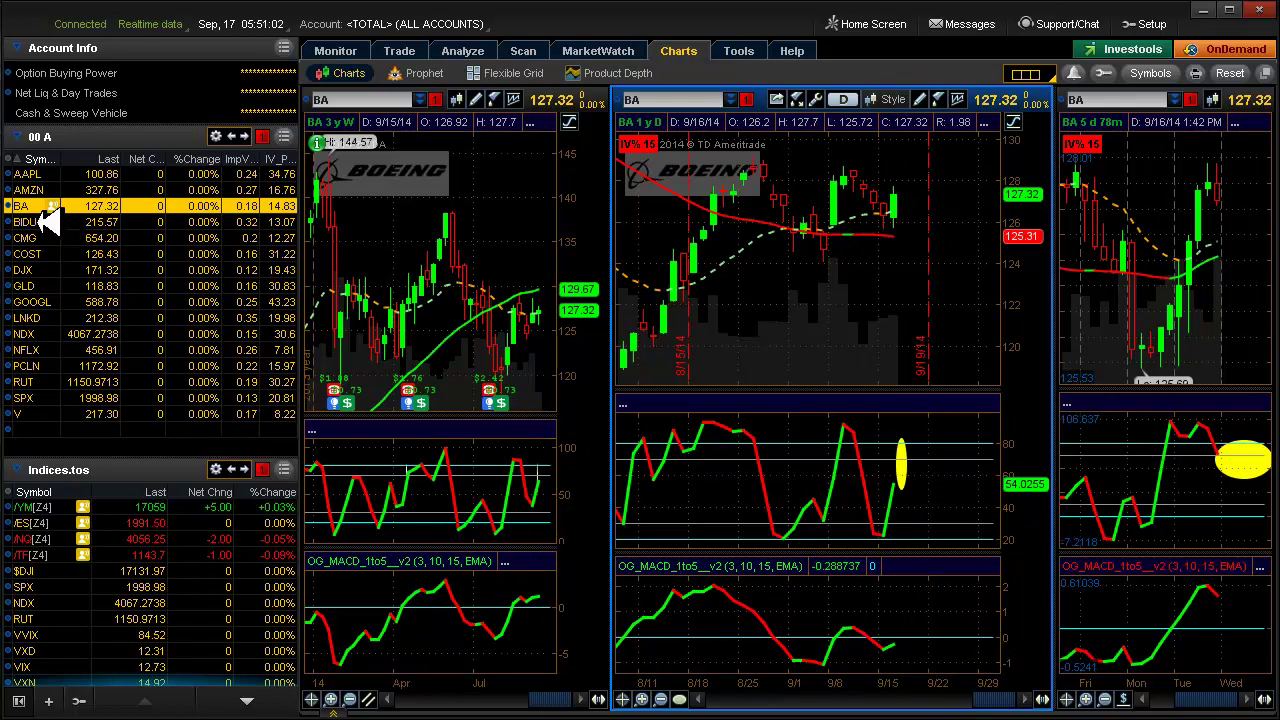
Load BIDU in the charts, draw an ellipse spanning about 50 to 19 beside the latest bar on the daily stochastic, and colour it yellow.
left_click(50, 222)
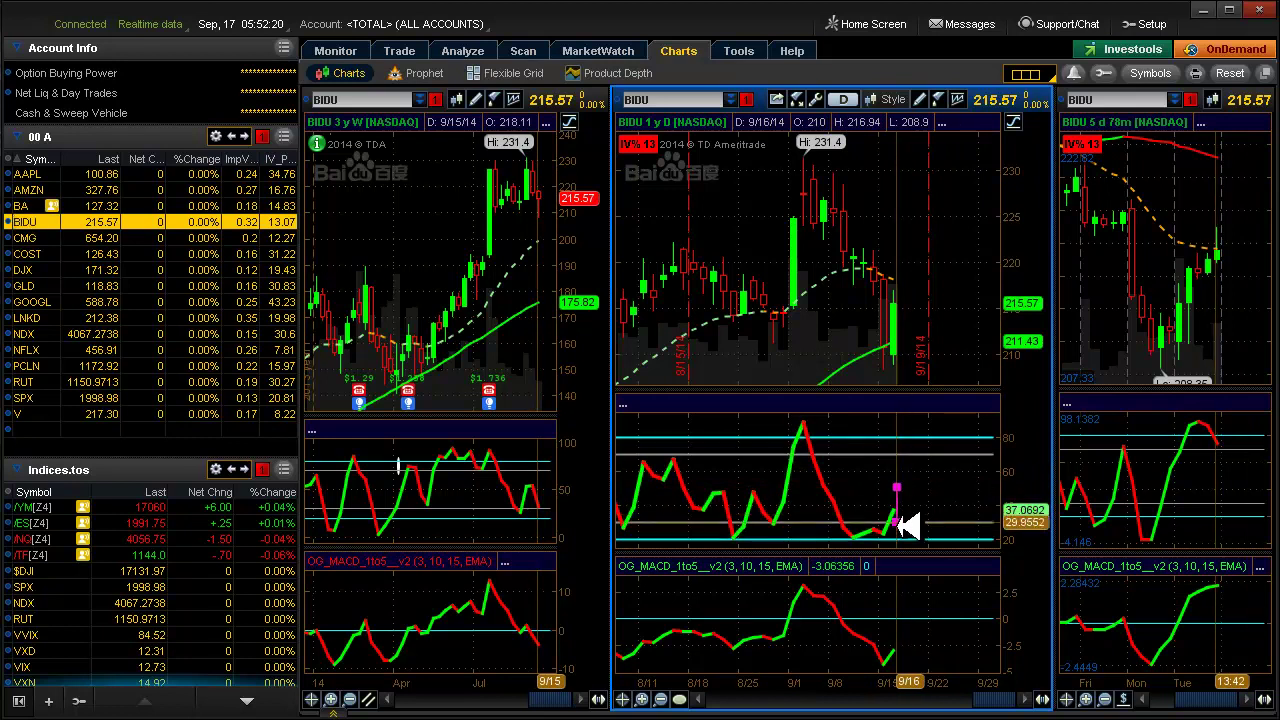
left_click(912, 539)
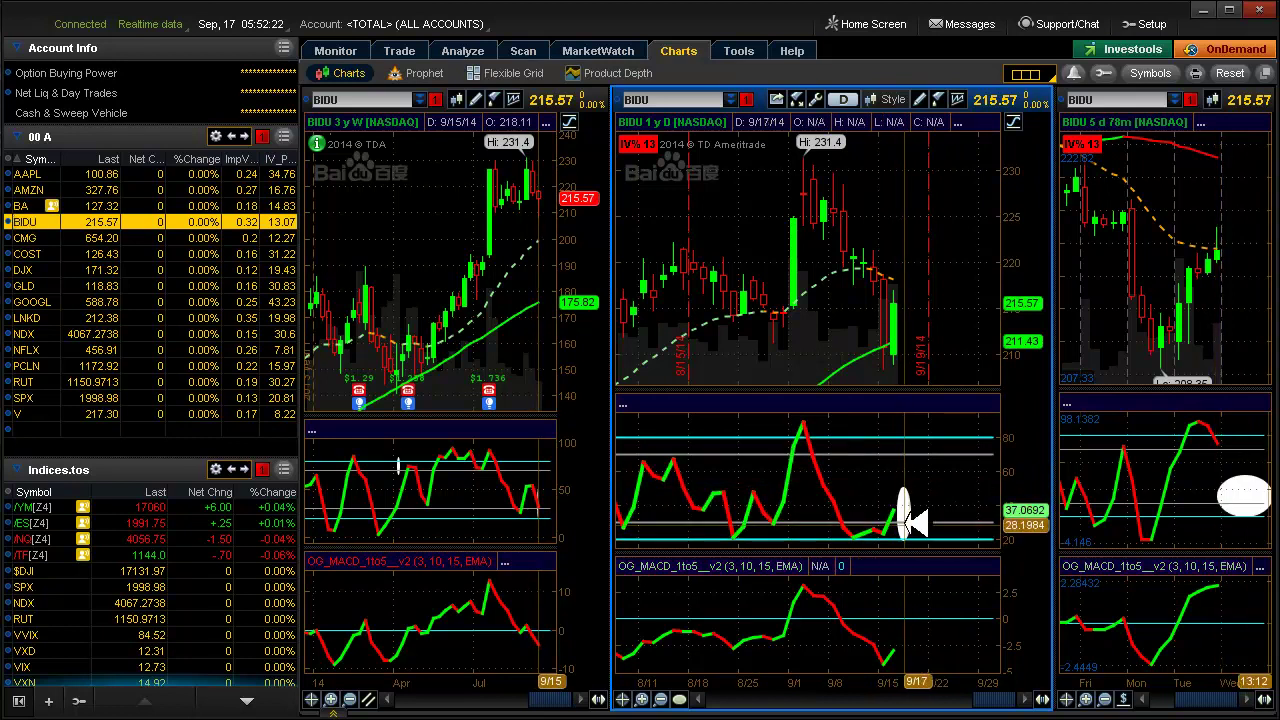
right_click(916, 536)
left_click(935, 533)
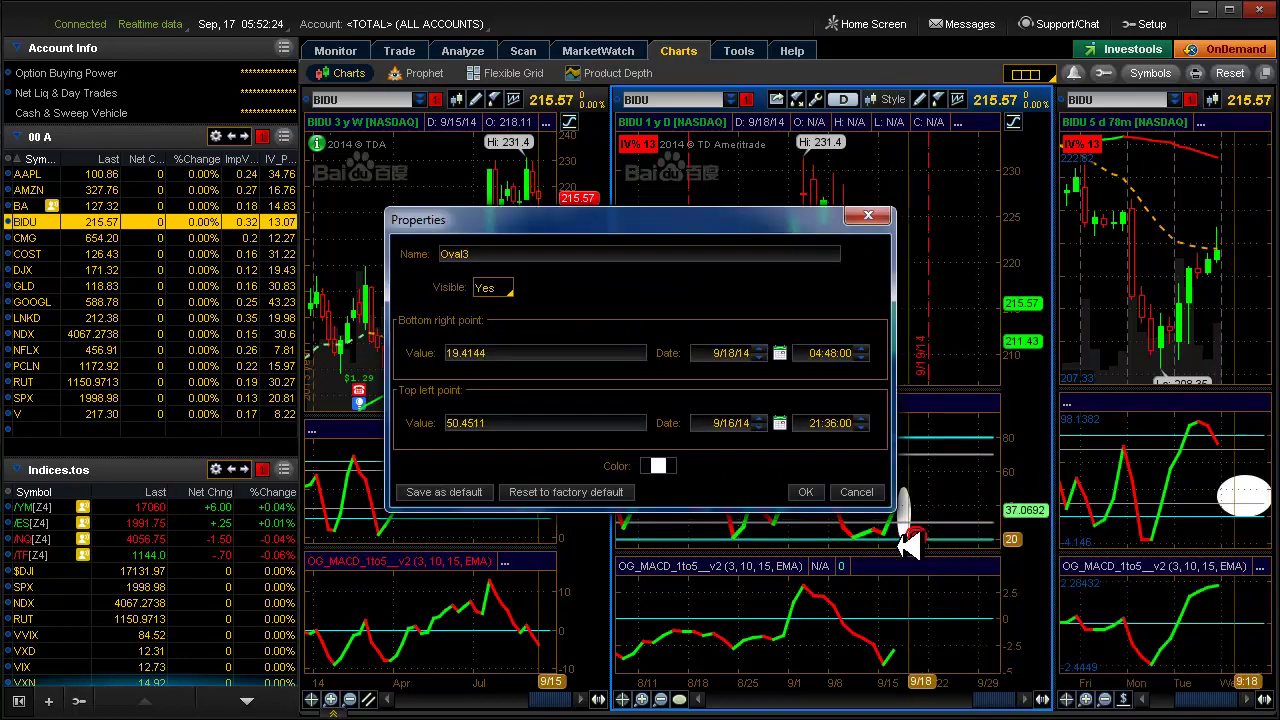
left_click(656, 463)
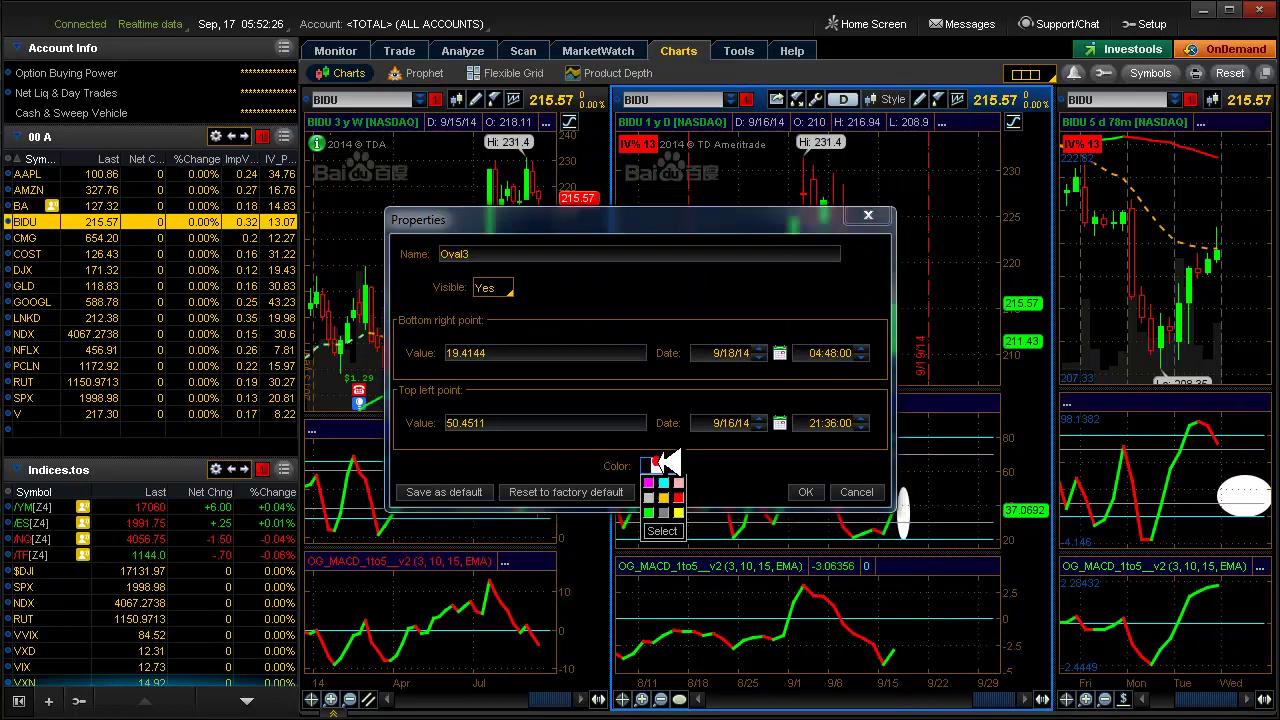
left_click(678, 512)
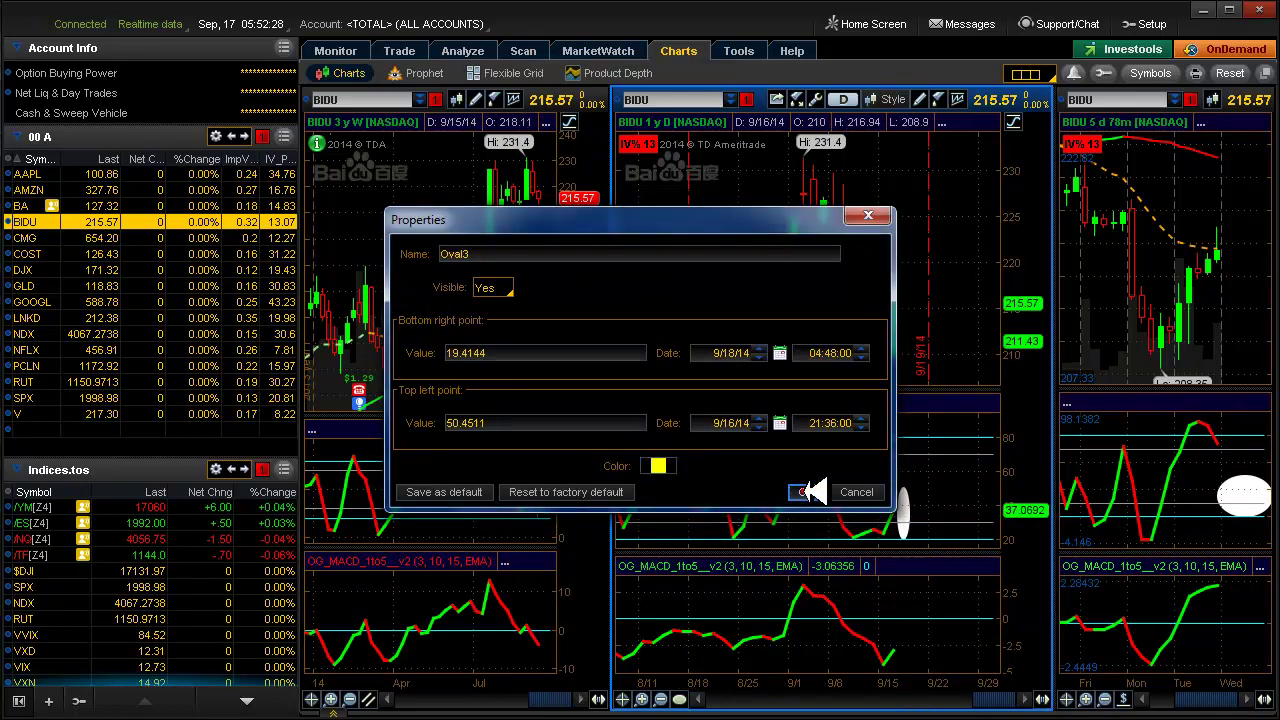
left_click(806, 492)
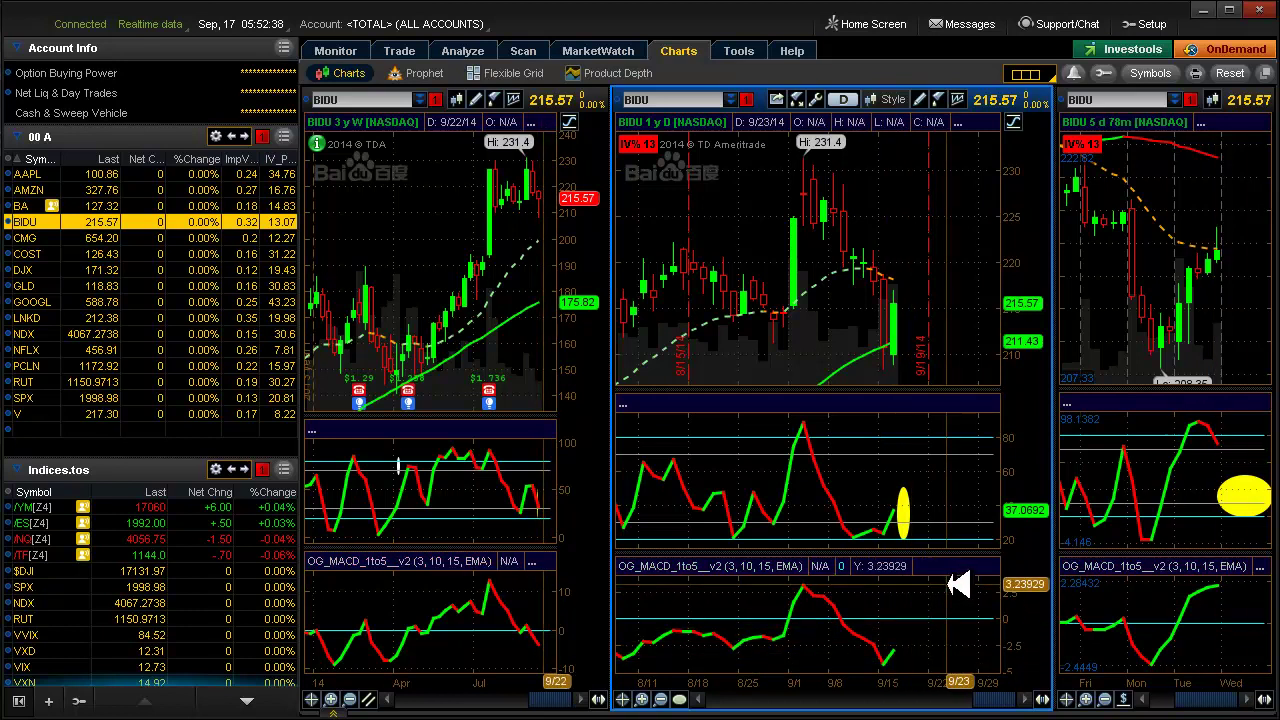
Review the CMG charts, then create a COST stock alert for LAST at or above 126.82, notifying by SMS and sound.
left_click(30, 237)
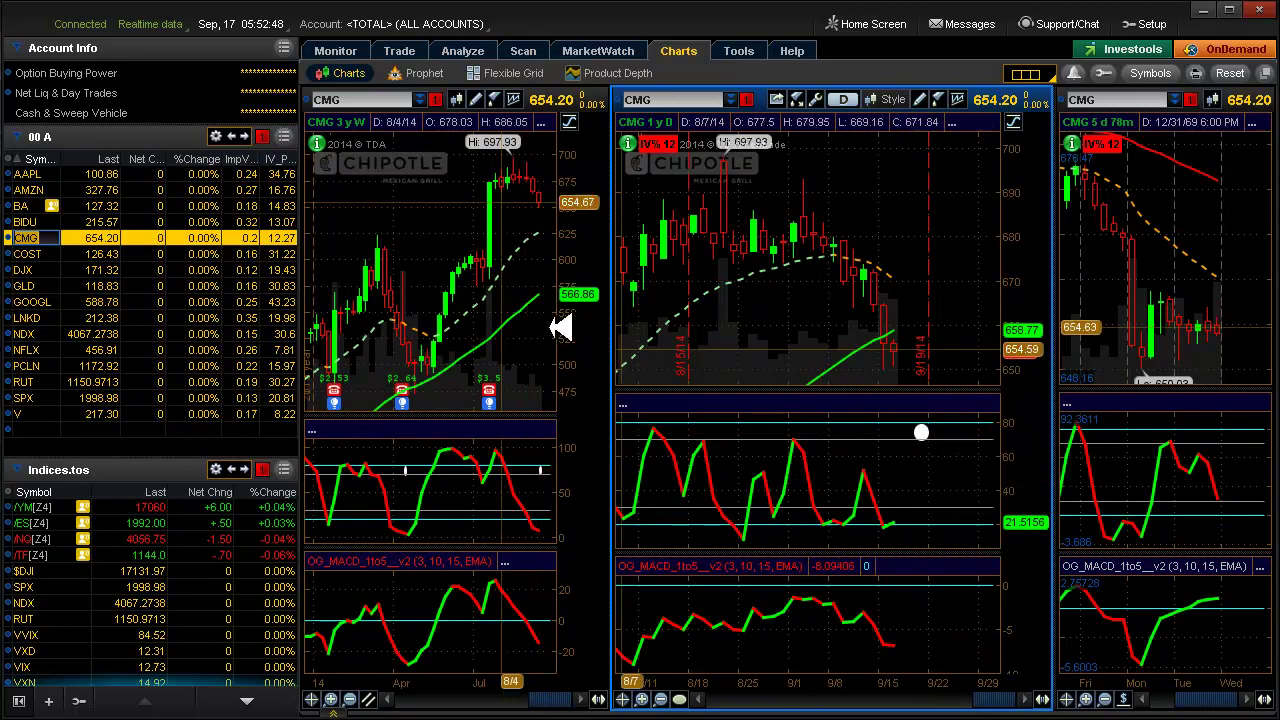
left_click(38, 254)
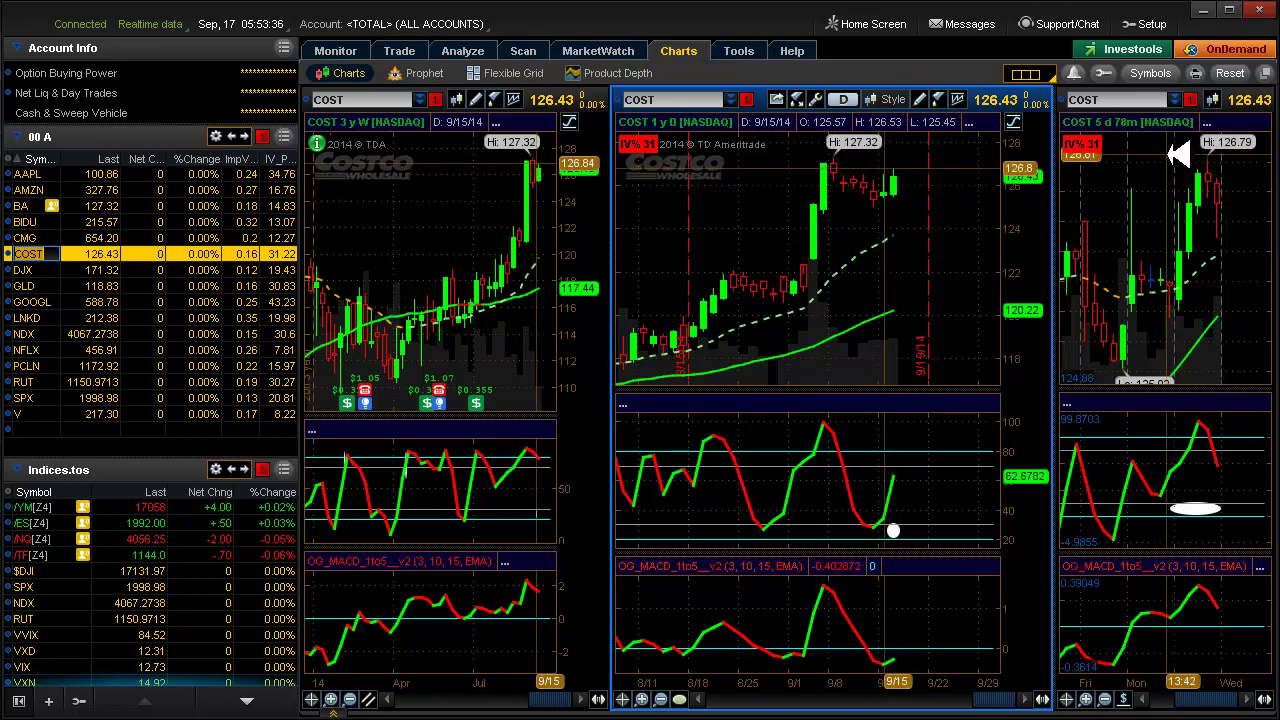
right_click(1170, 153)
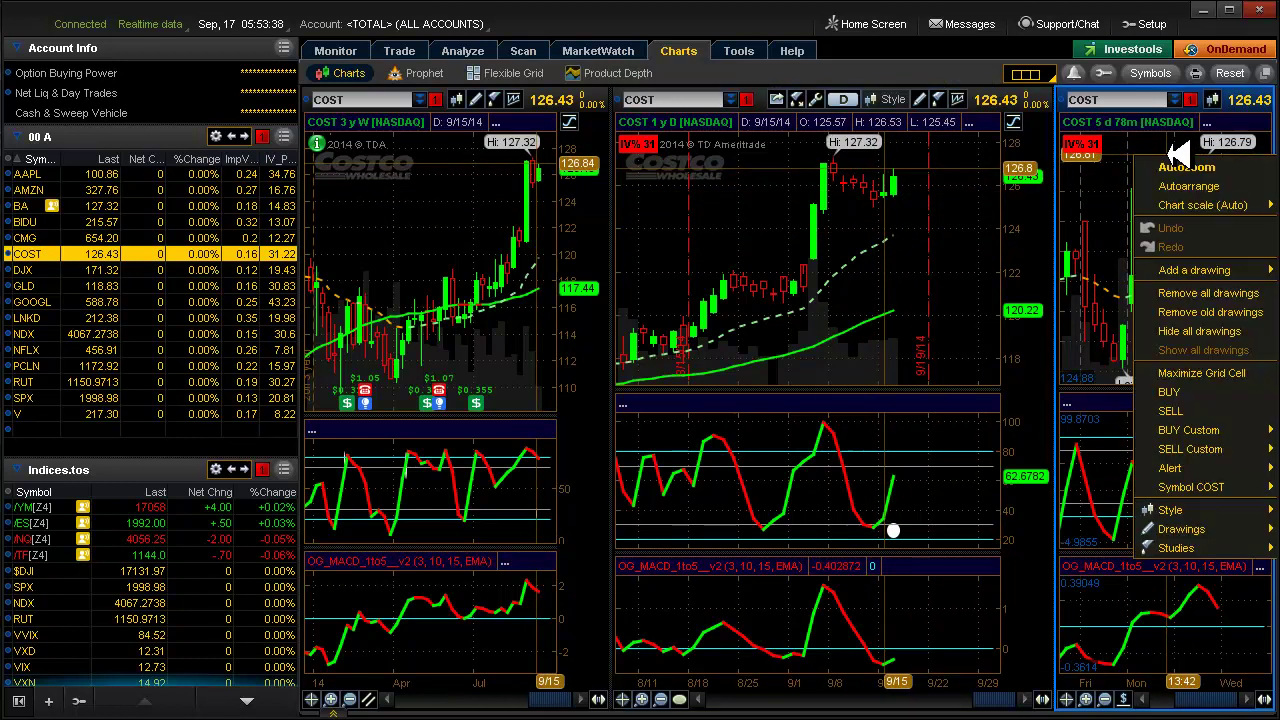
mouse_move(1155, 467)
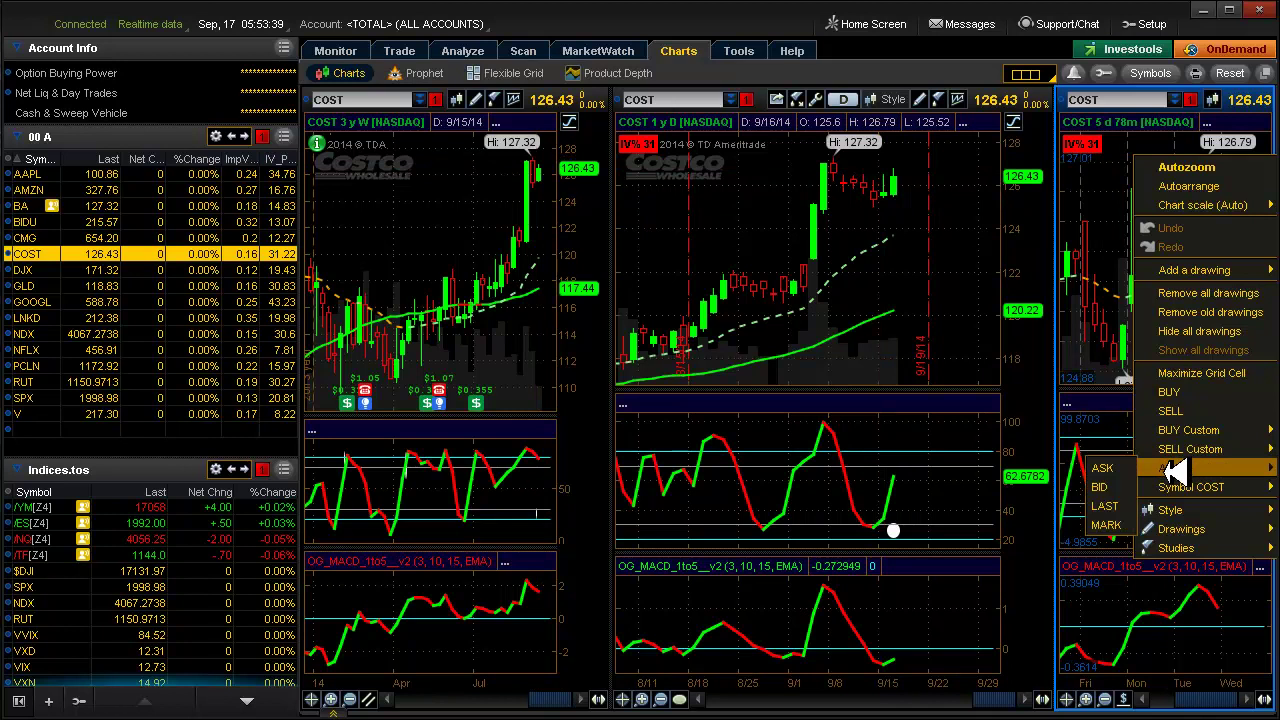
left_click(1105, 506)
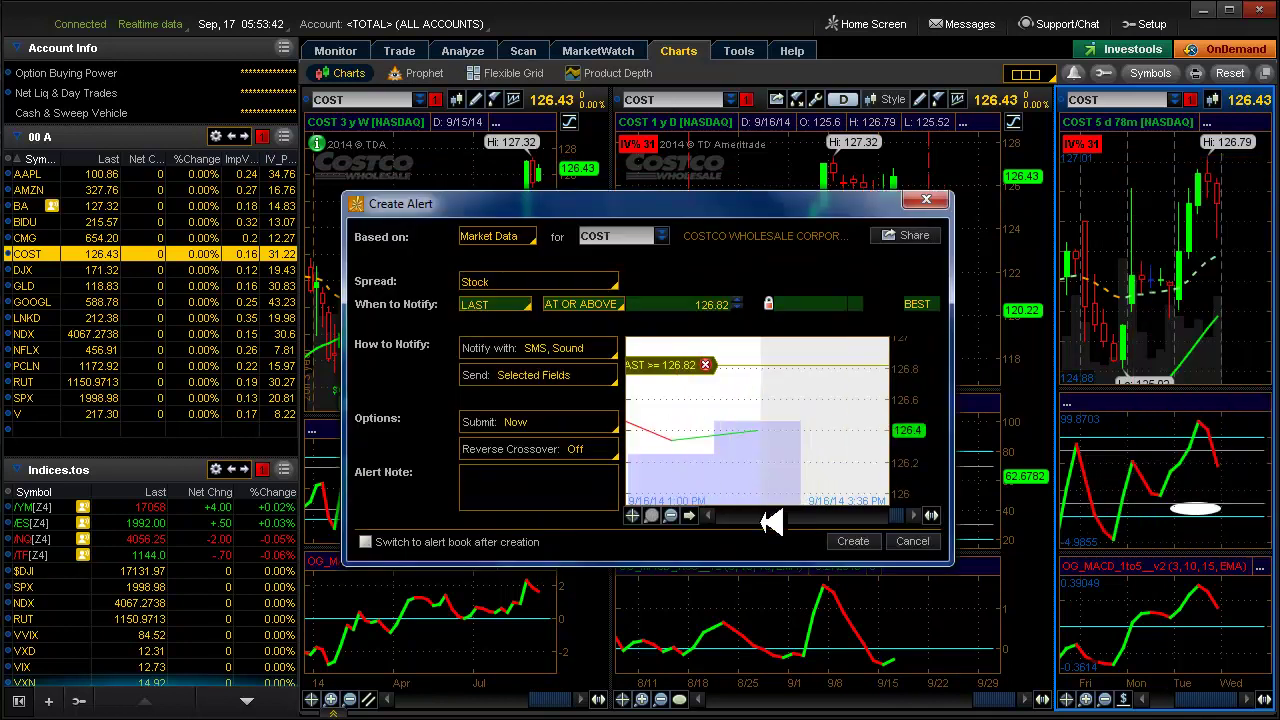
left_click(852, 540)
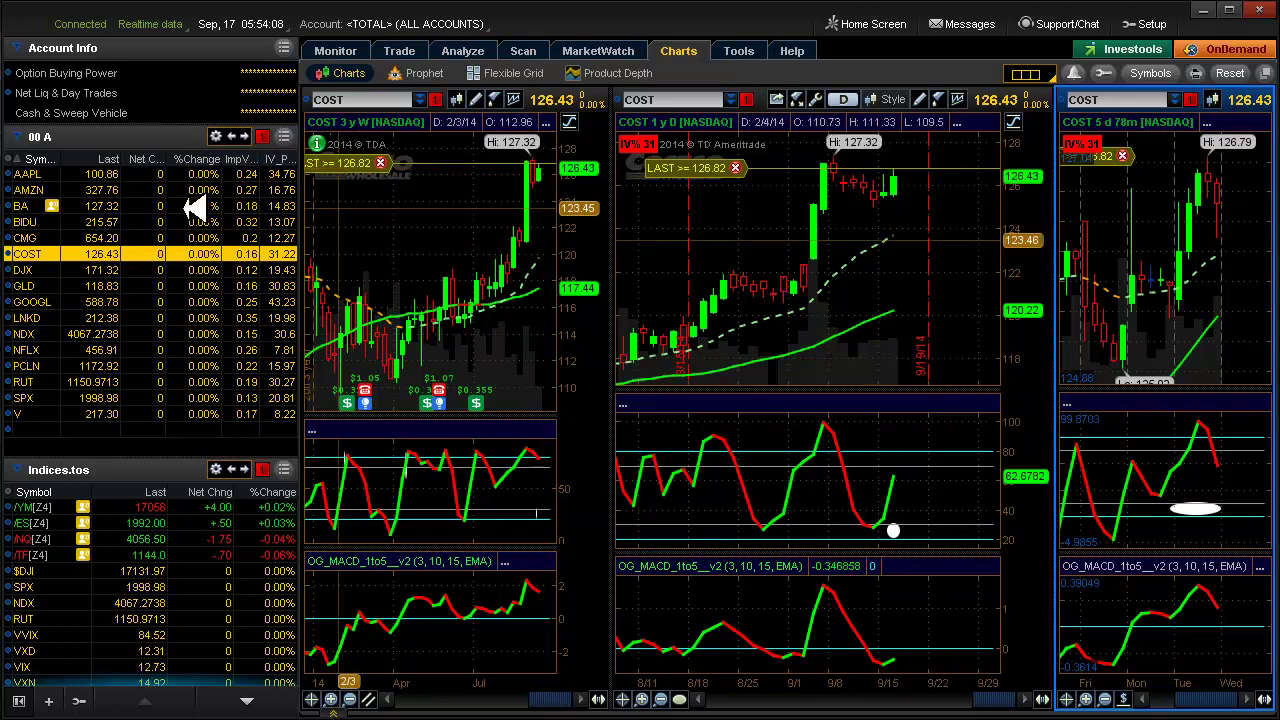
Review the DJX, GLD and GOOGL charts with their stochastic and MACD studies.
left_click(45, 269)
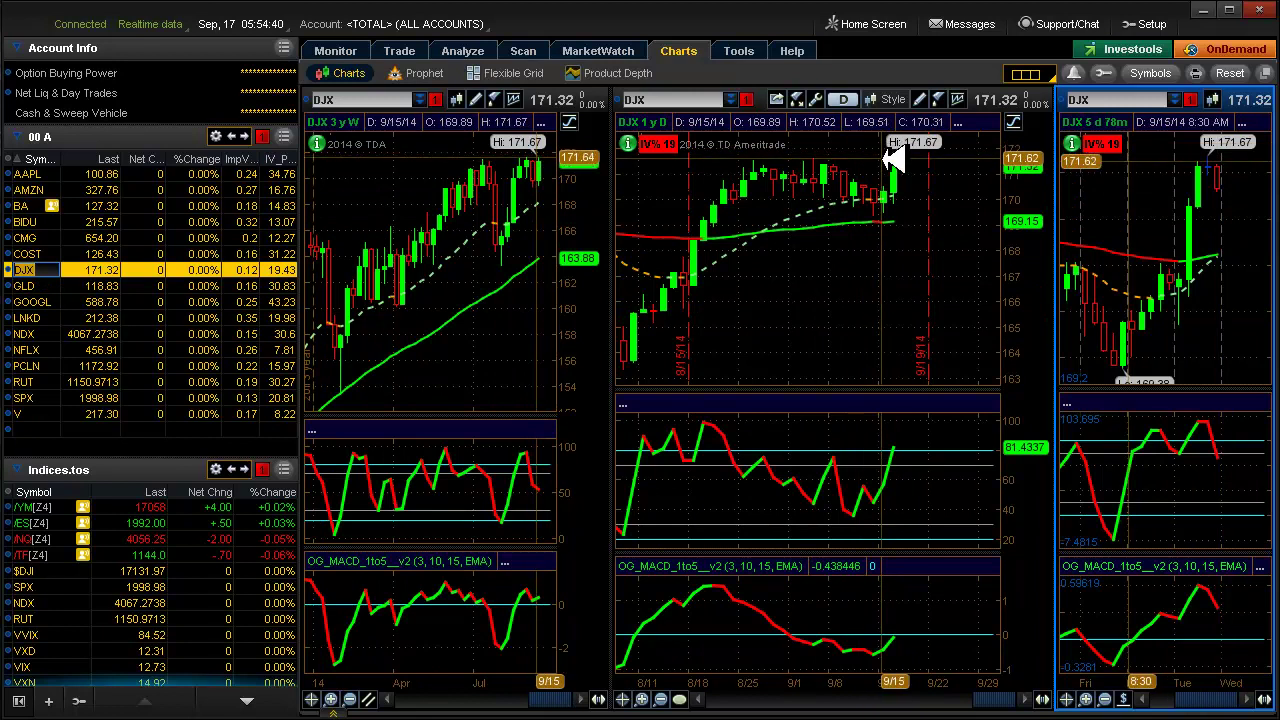
left_click(50, 286)
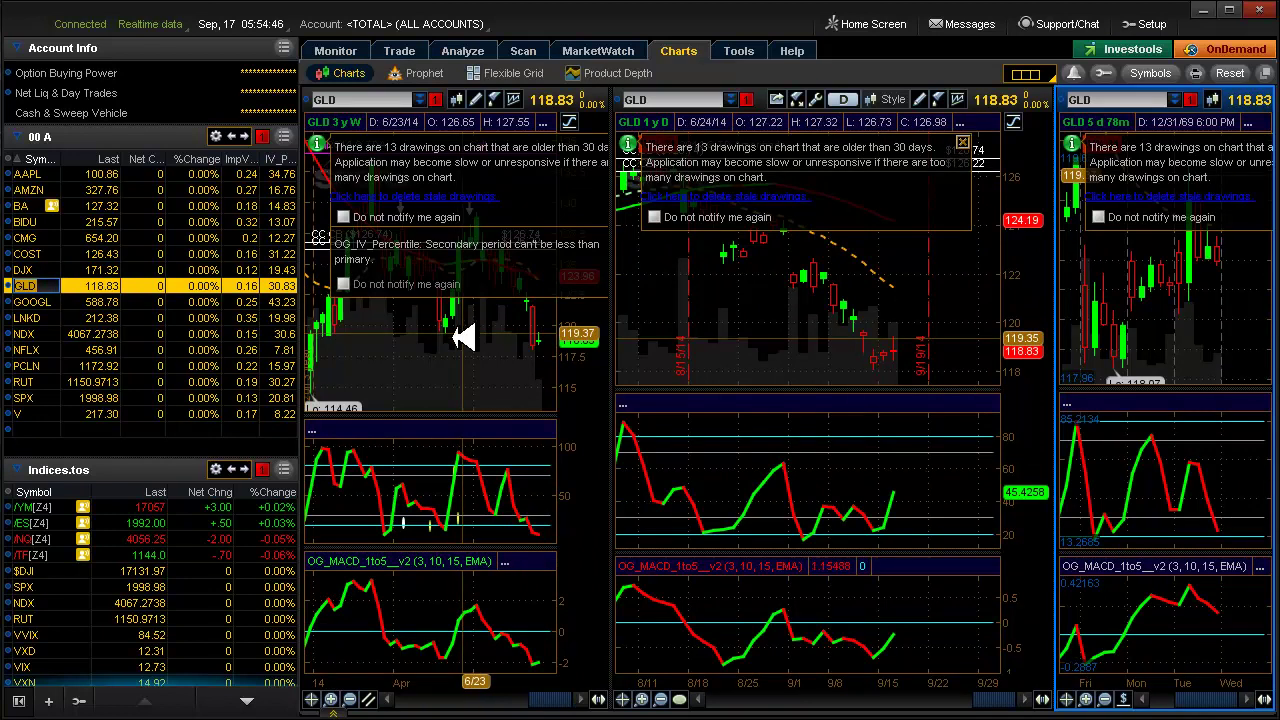
left_click(50, 300)
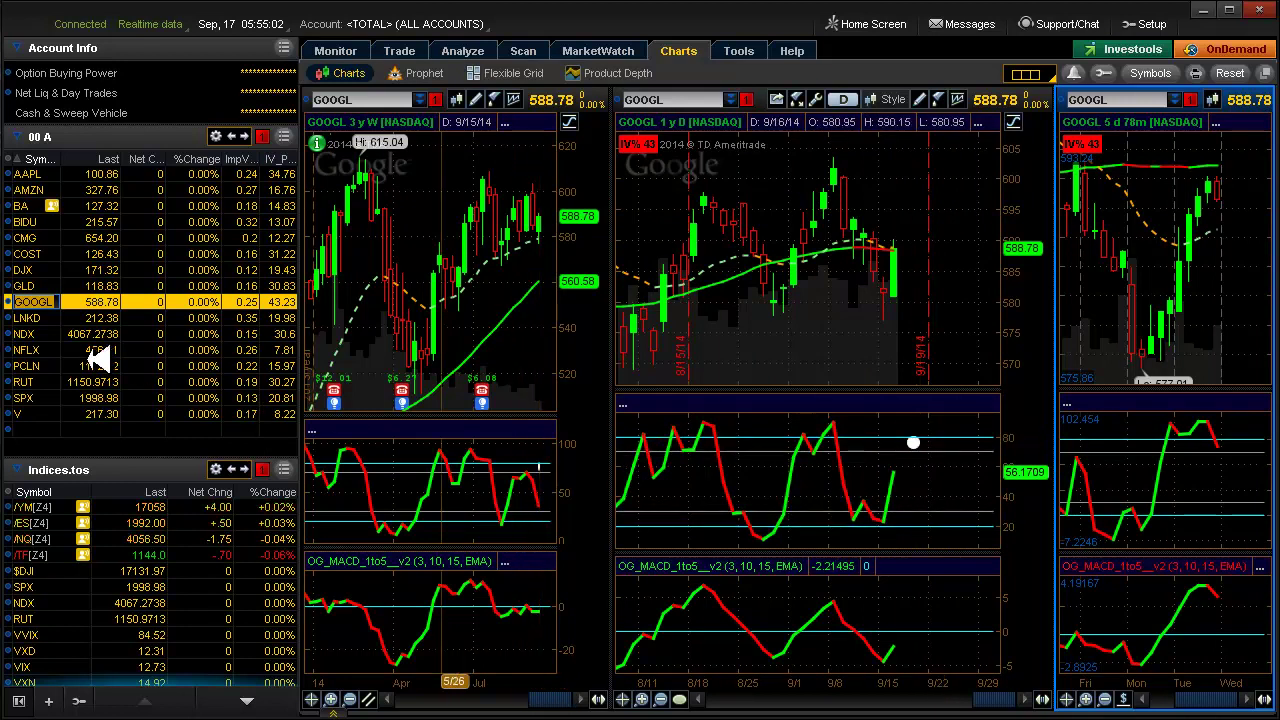
Load LNKD in the charts and create a stock alert for LAST at or above 214.09, notifying by SMS and sound.
left_click(56, 318)
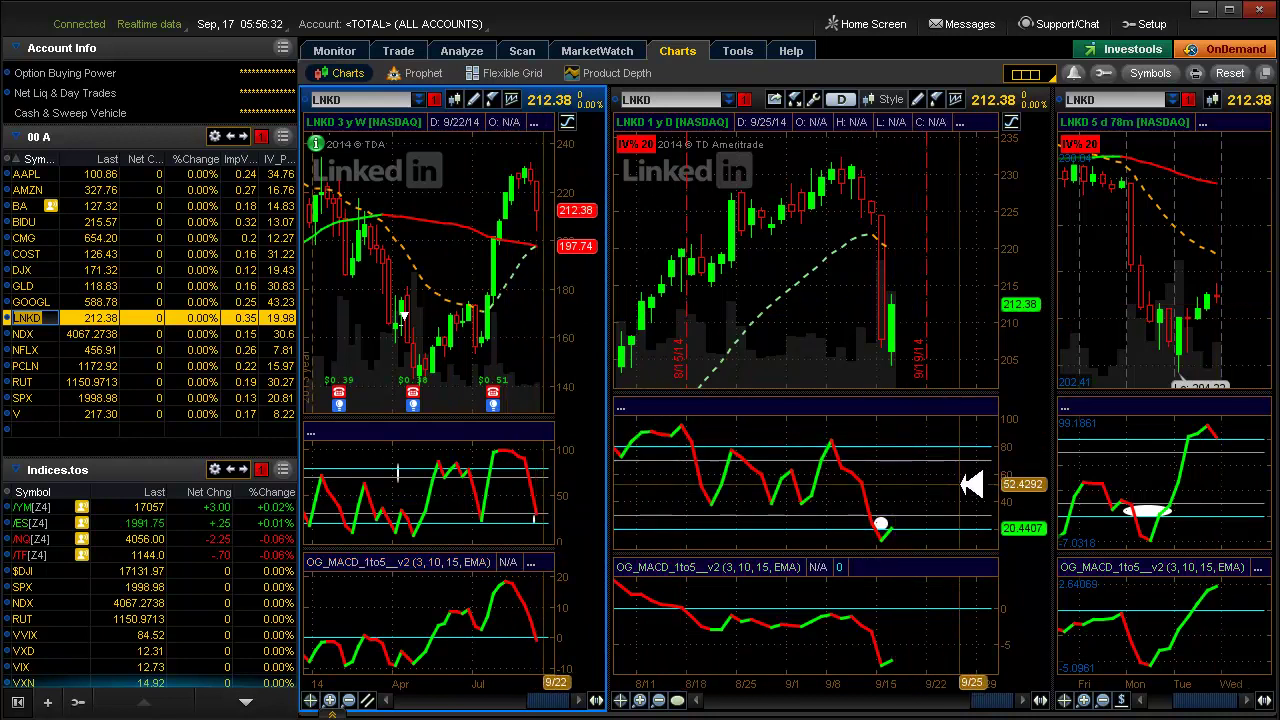
right_click(1180, 281)
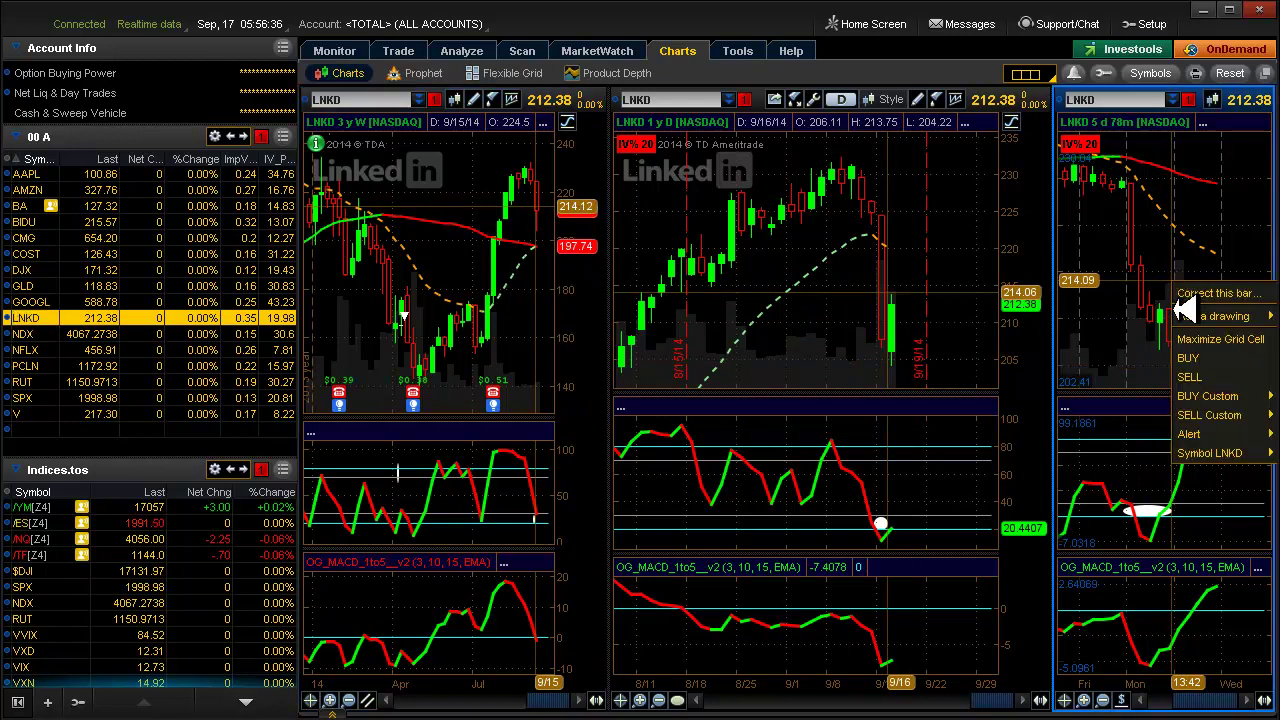
mouse_move(1205, 433)
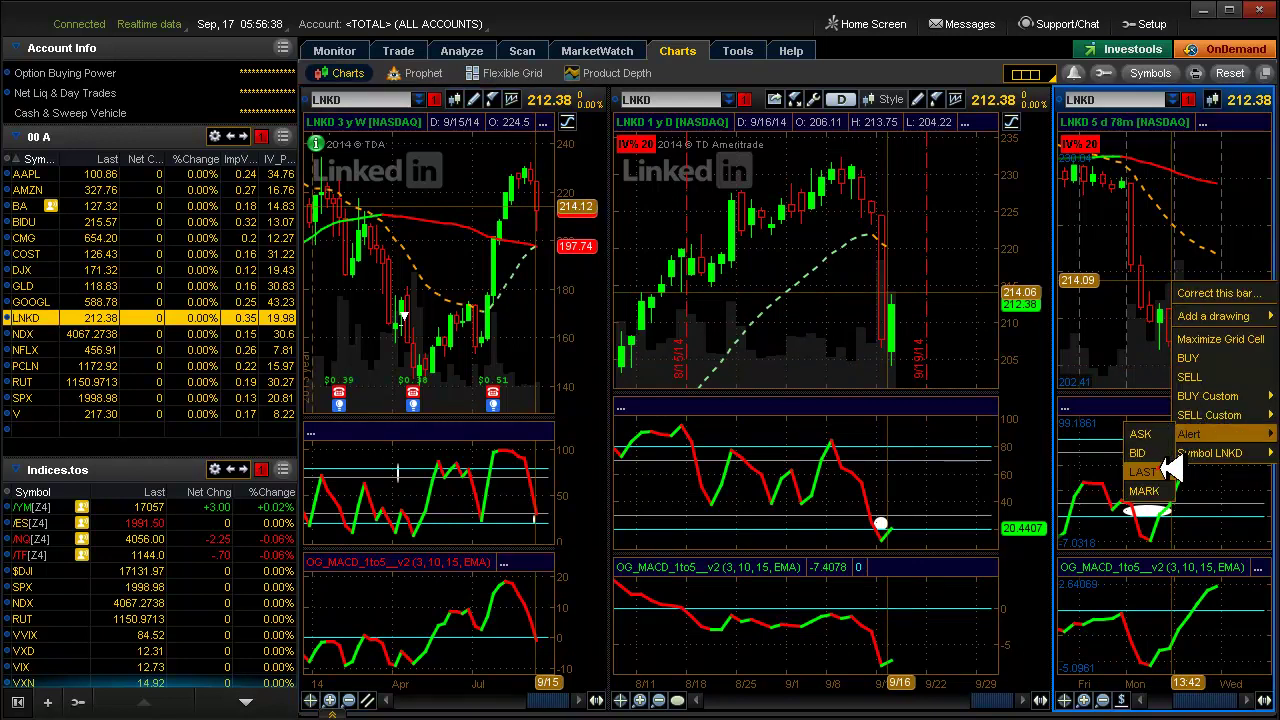
left_click(1172, 470)
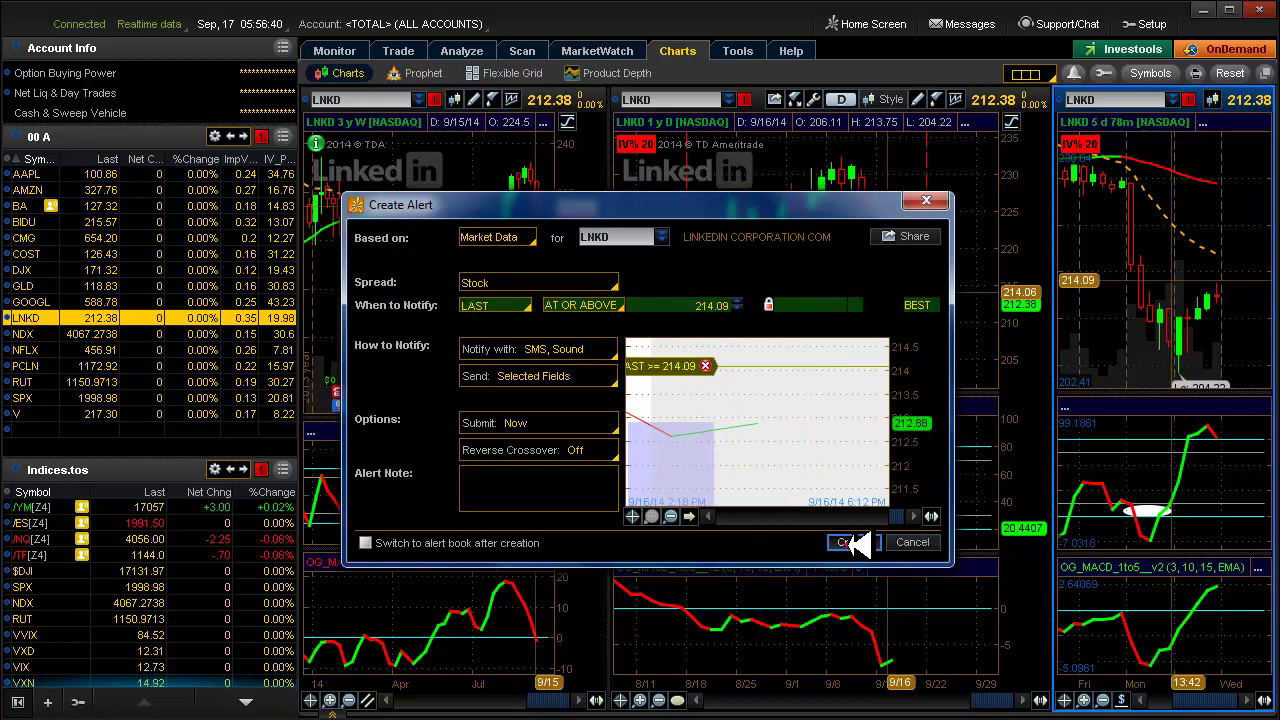
left_click(850, 542)
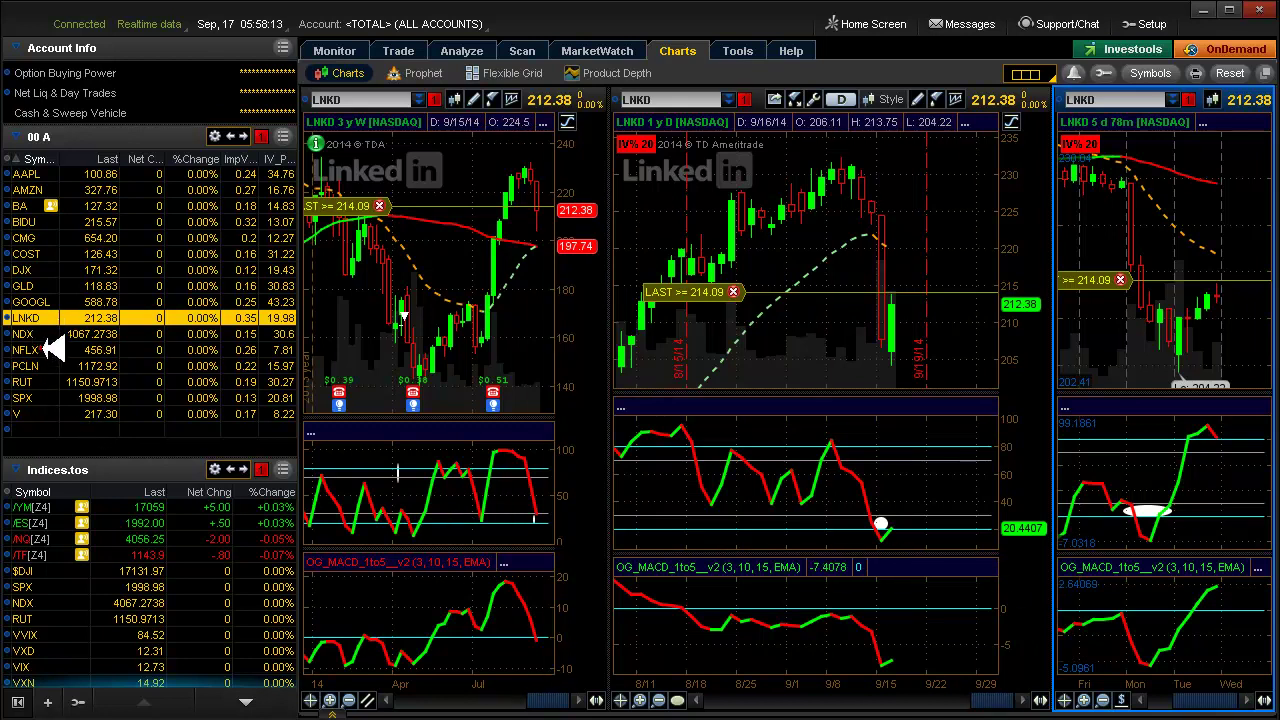
Review the NFLX and PCLN charts across the weekly, daily and intraday time frames.
left_click(52, 349)
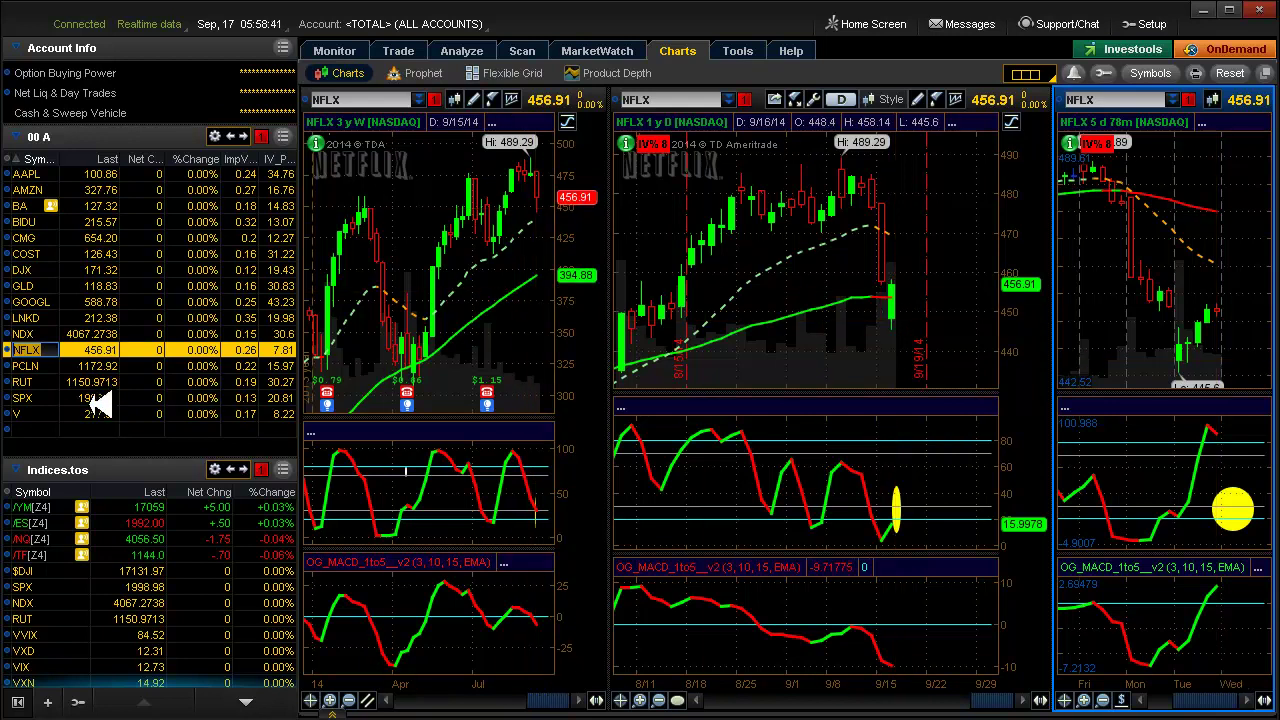
left_click(48, 366)
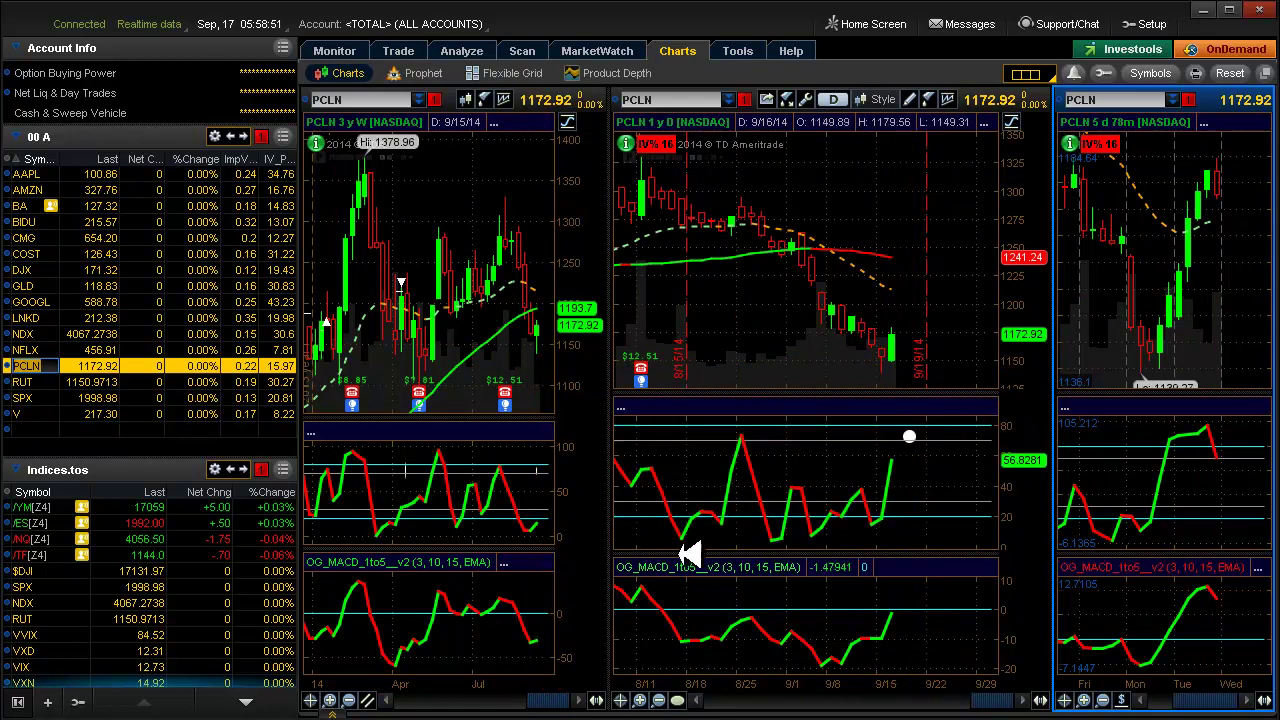
Load RUT in the charts, draw an ellipse spanning about 87 to 51 beyond the latest bar on the daily stochastic, and colour it yellow.
left_click(42, 382)
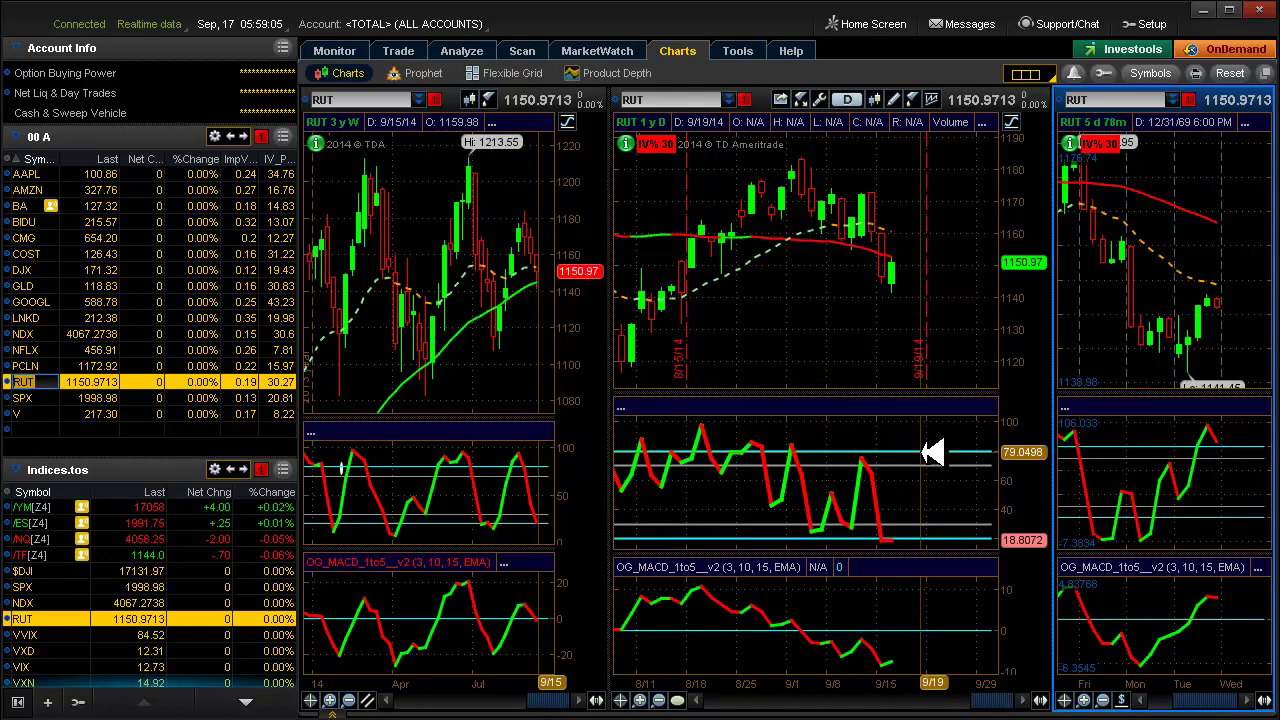
left_click_drag(921, 441, 918, 488)
right_click(926, 470)
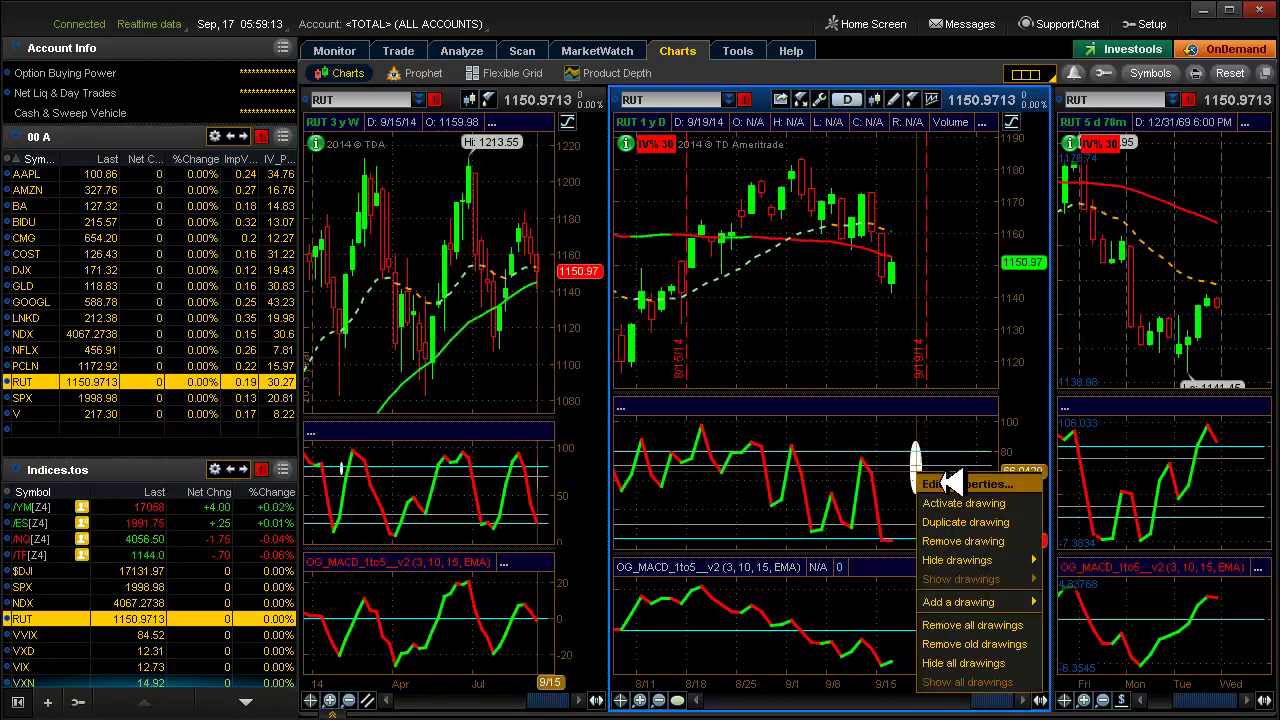
left_click(960, 404)
left_click(657, 466)
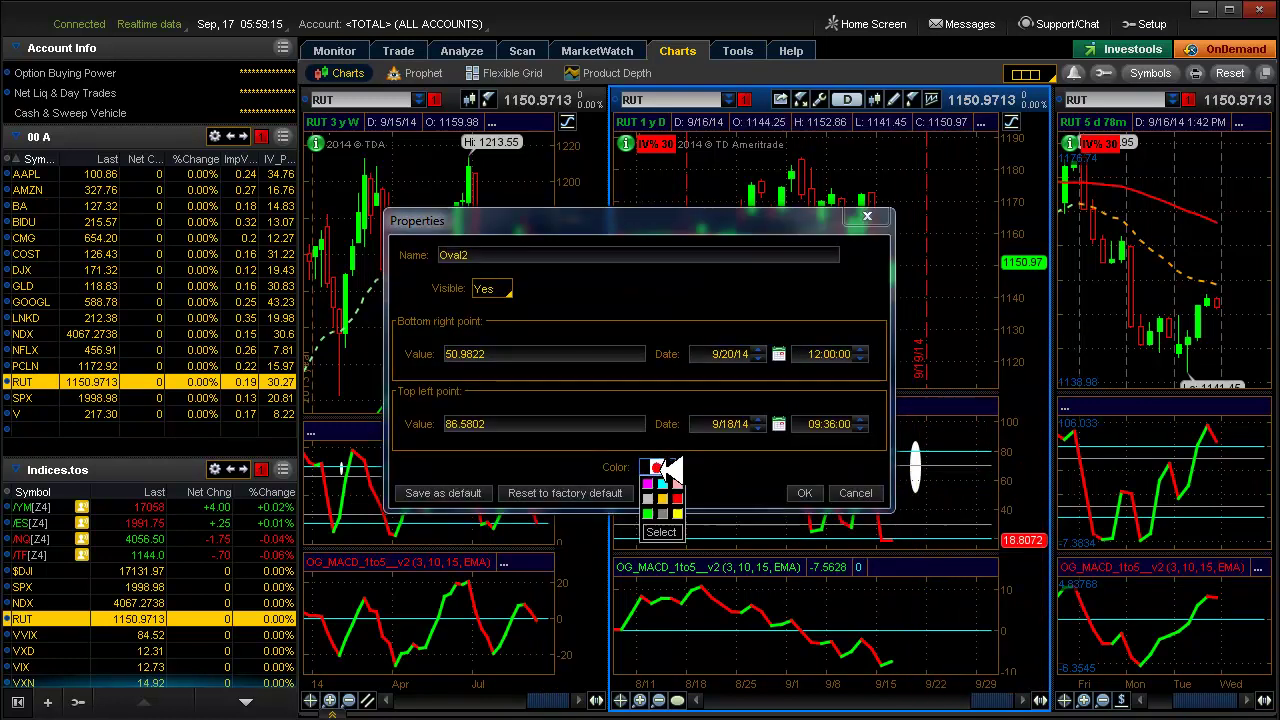
left_click(678, 512)
left_click(800, 493)
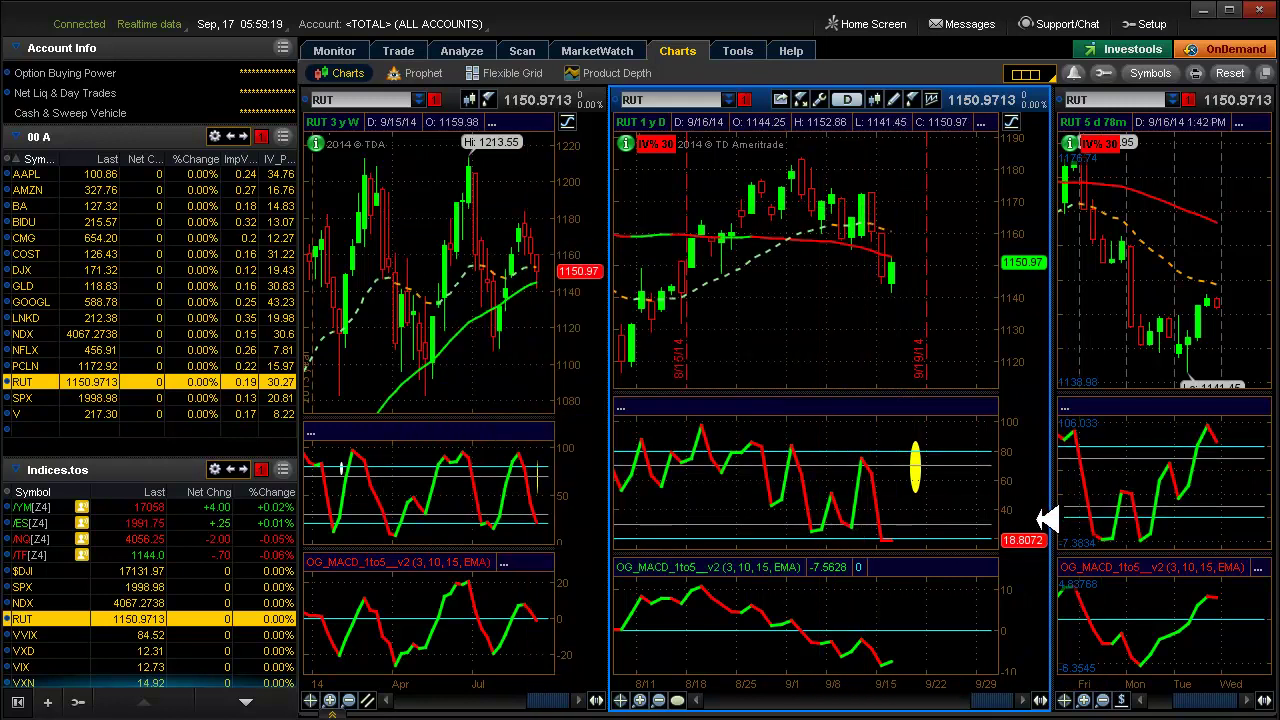
Load SPX in the charts and remove the old Fibonacci retracement drawing with the 138.2% line after checking its properties.
left_click(30, 398)
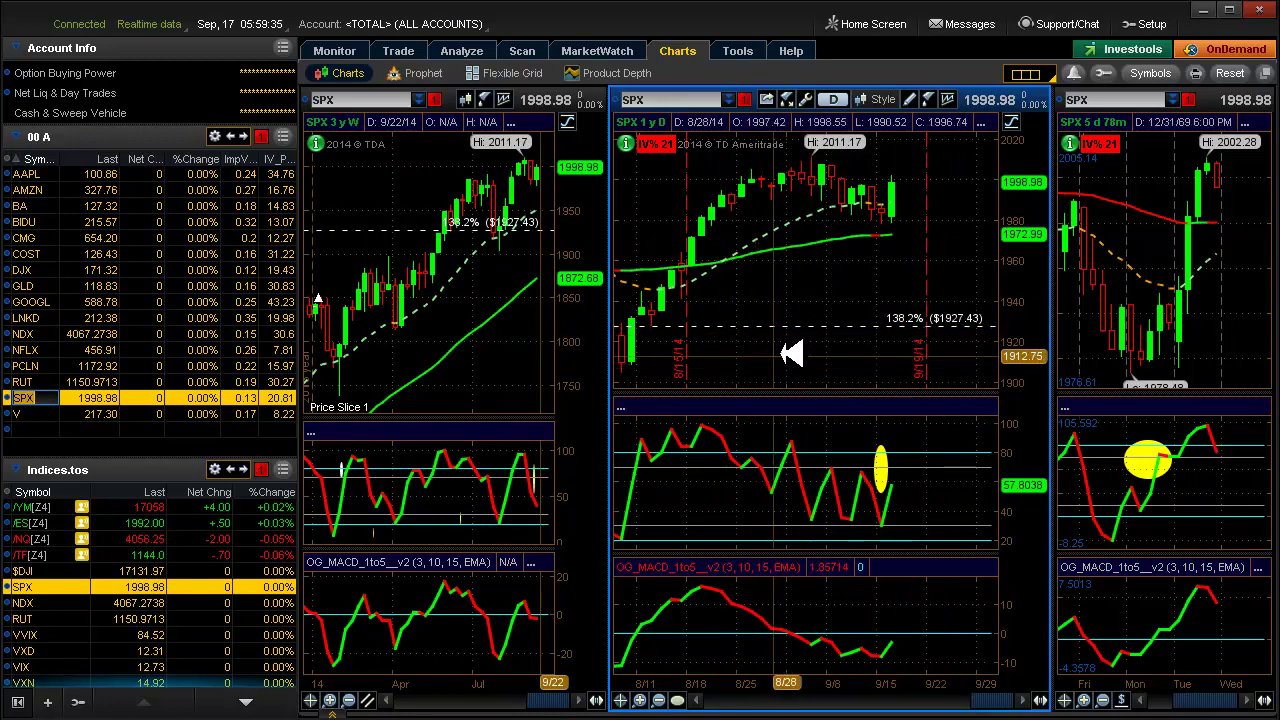
right_click(886, 325)
left_click(888, 340)
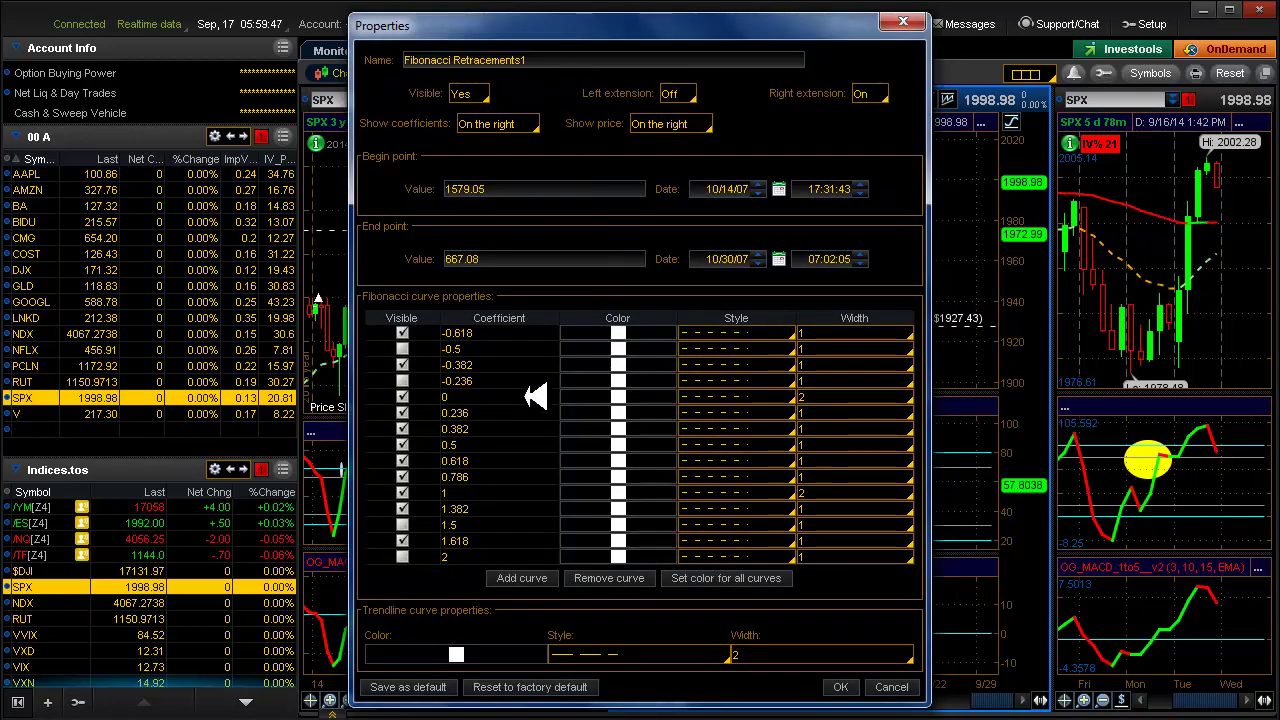
left_click(896, 686)
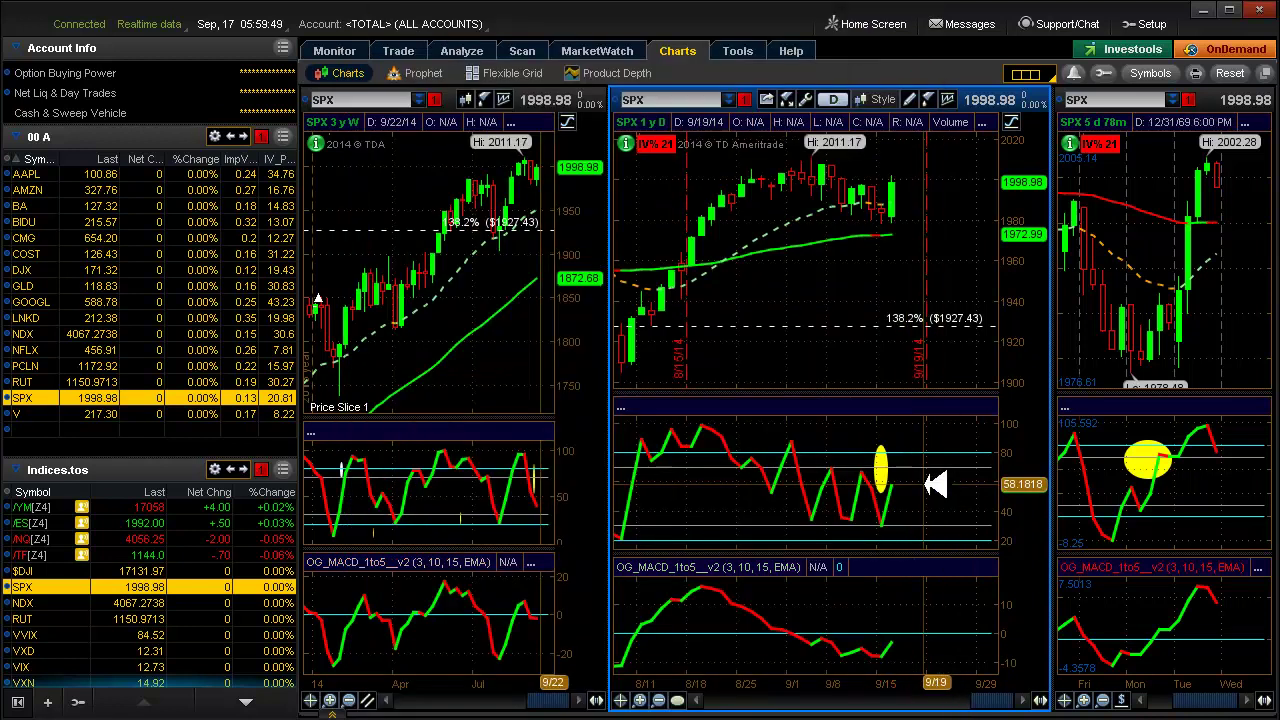
right_click(928, 324)
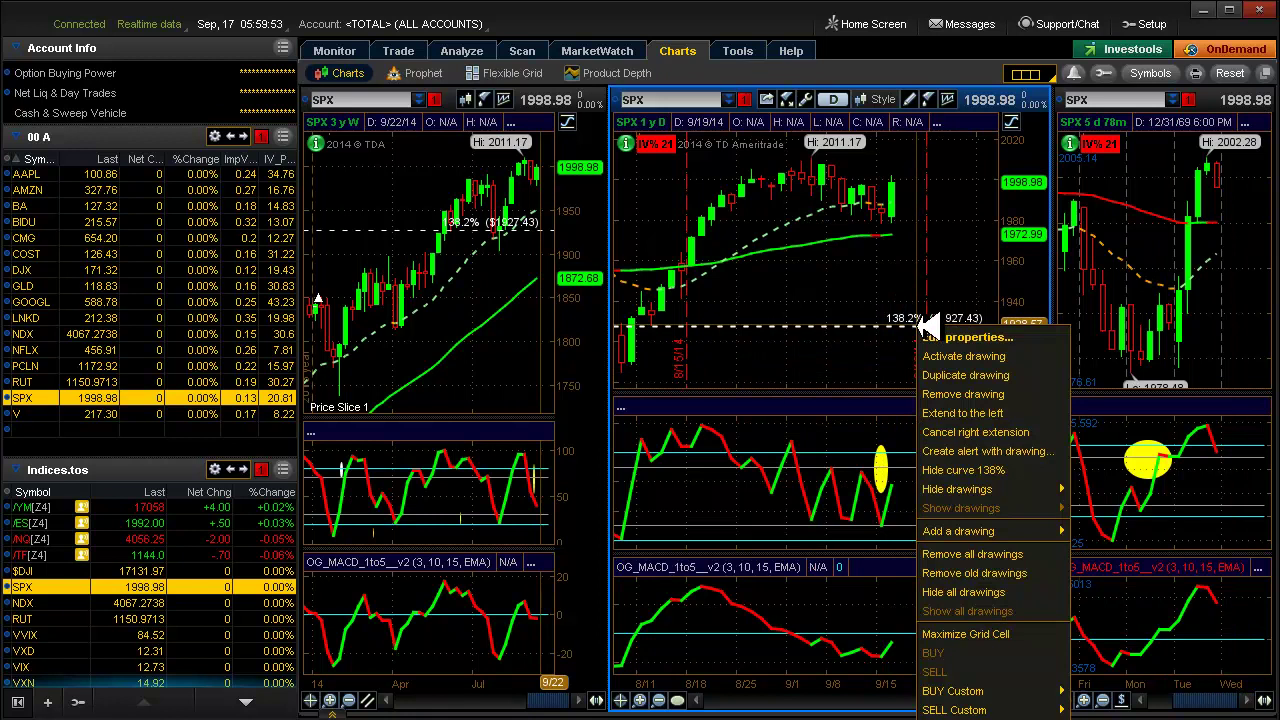
left_click(948, 394)
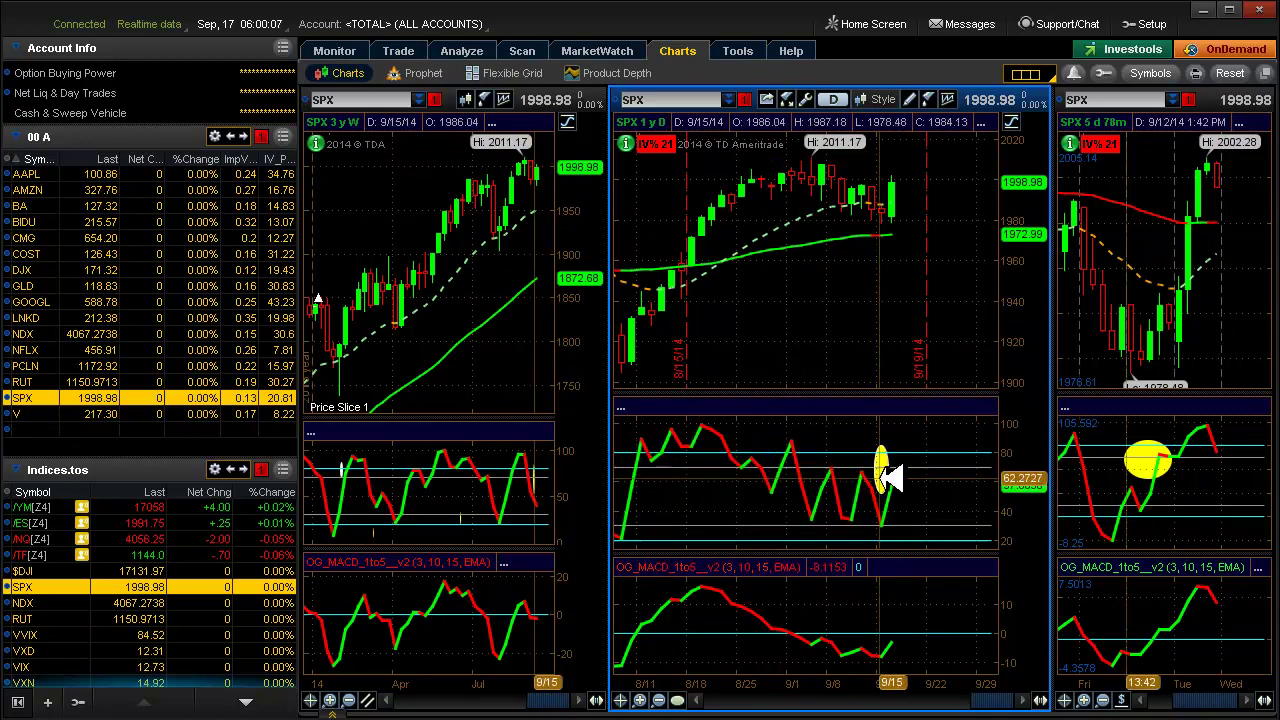
Move the yellow ellipse on the SPX daily stochastic study forward to just beyond the latest bar.
mouse_move(893, 474)
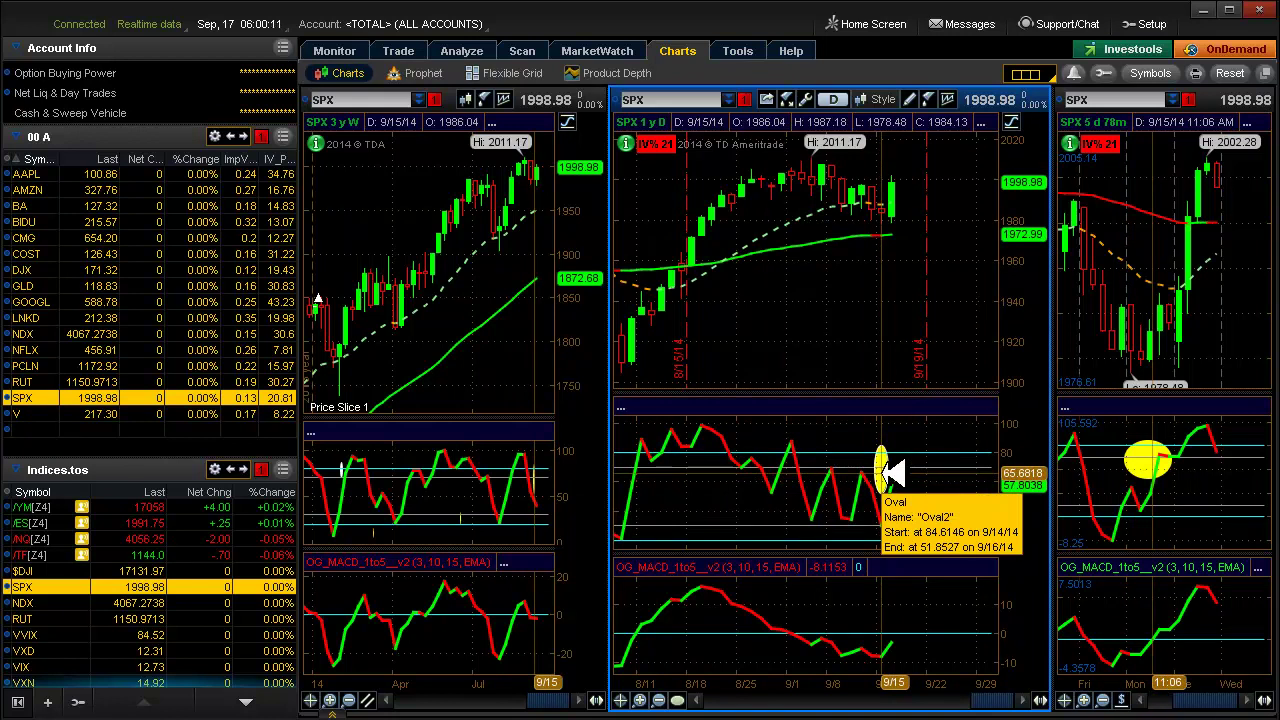
right_click(893, 474)
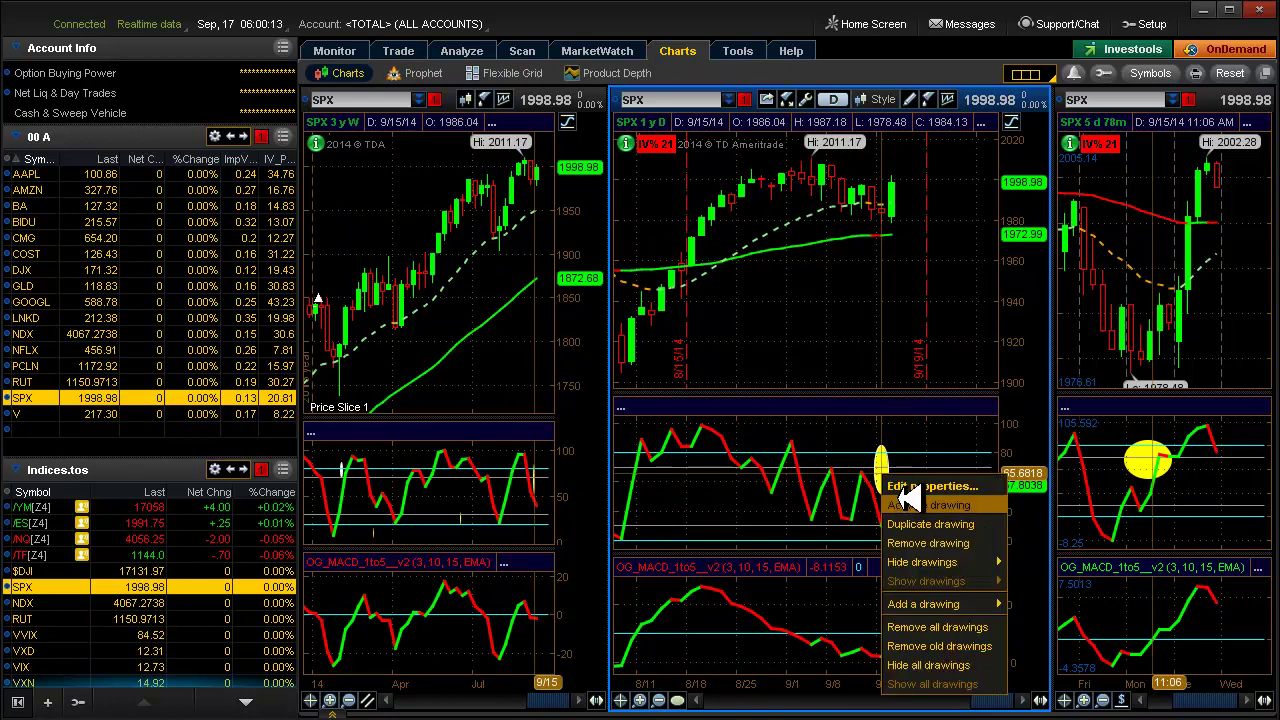
left_click(912, 504)
left_click_drag(893, 470, 914, 466)
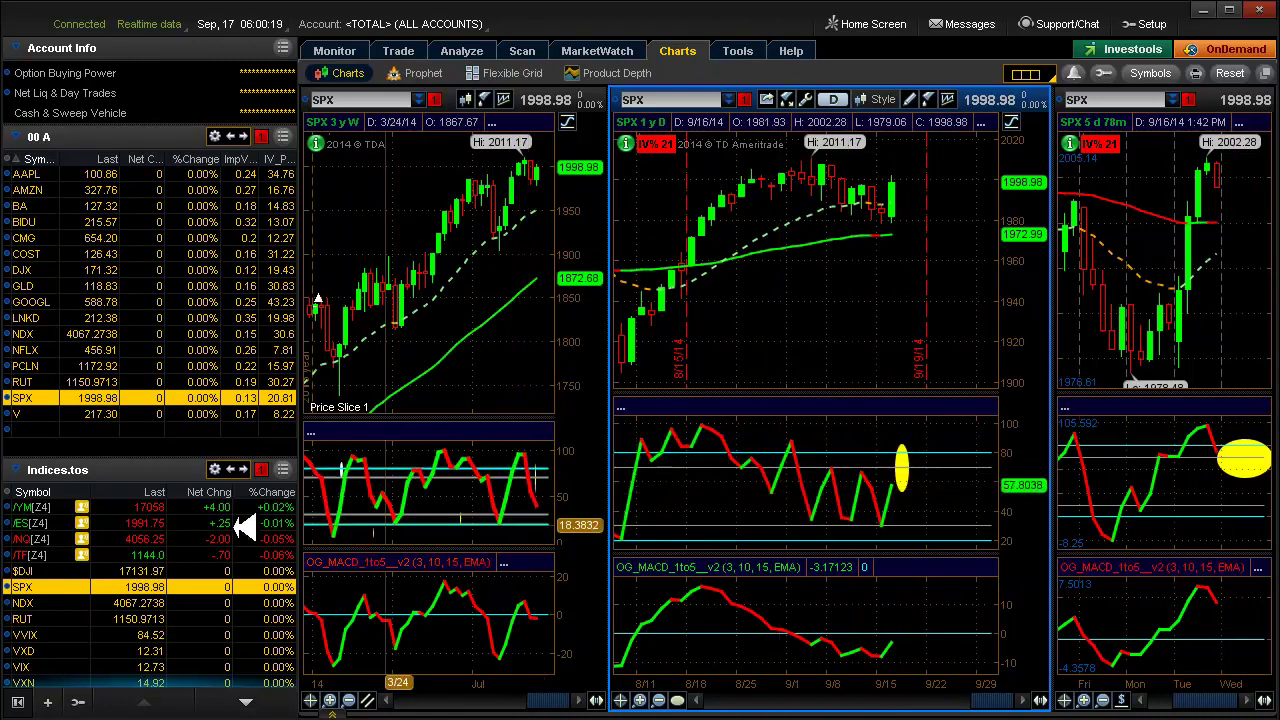
Load V in the charts, create a stock alert for LAST at or above 217.58, and raise its level to 218.02.
left_click(45, 413)
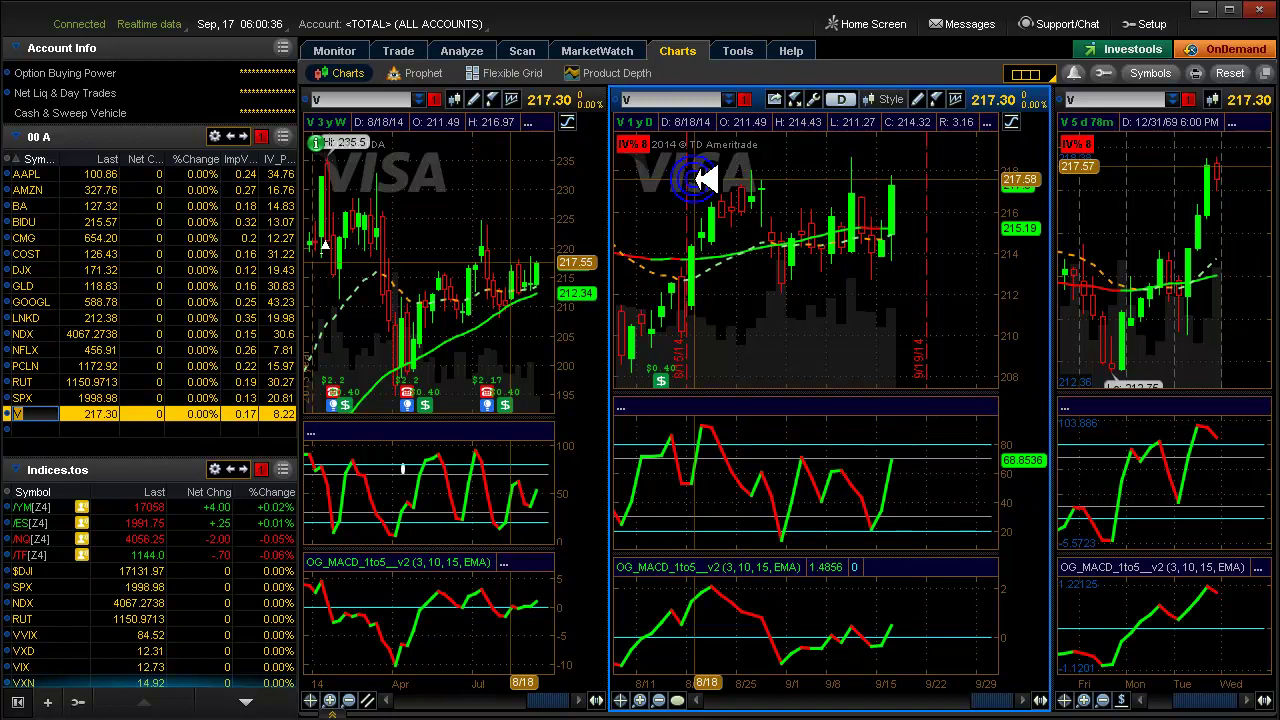
right_click(706, 179)
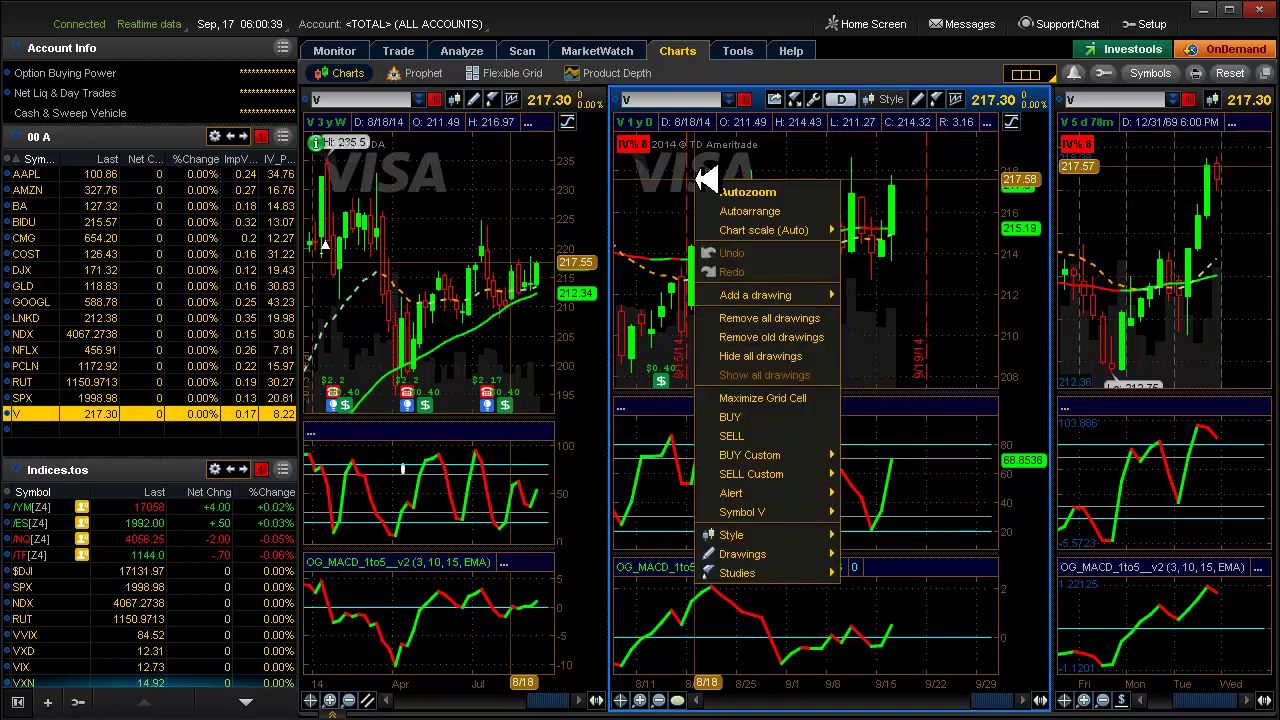
mouse_move(760, 491)
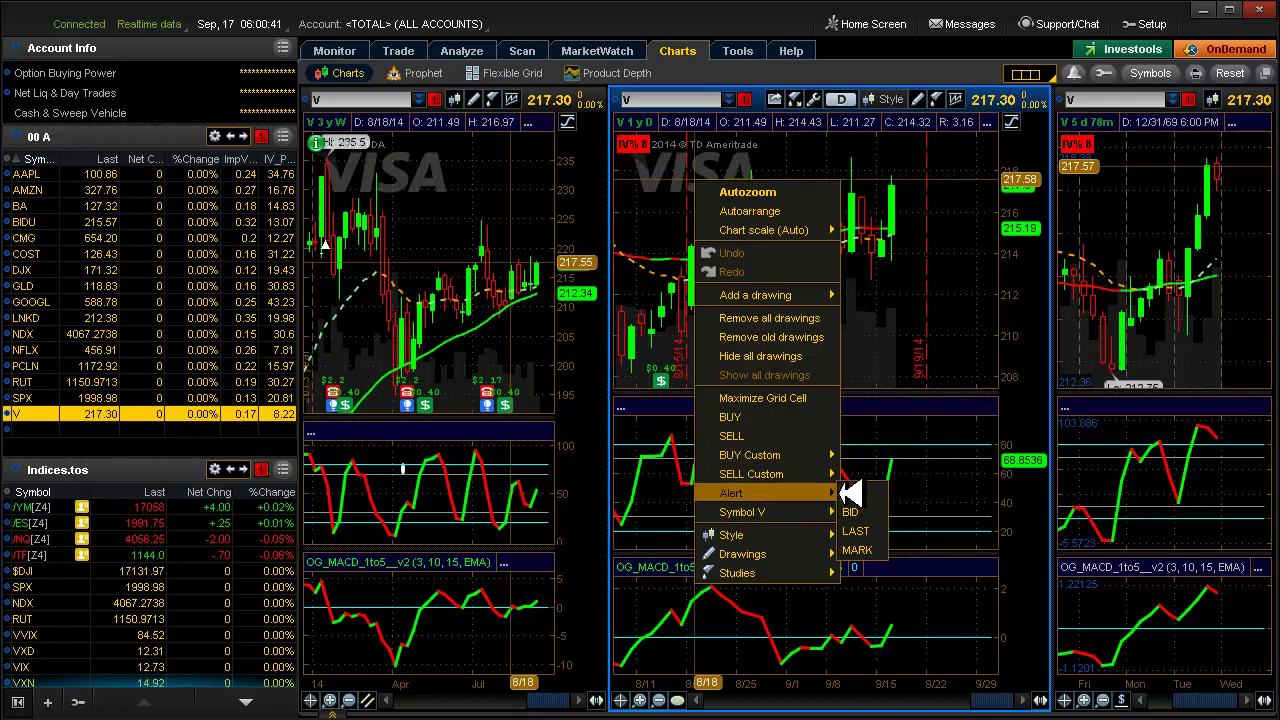
left_click(872, 530)
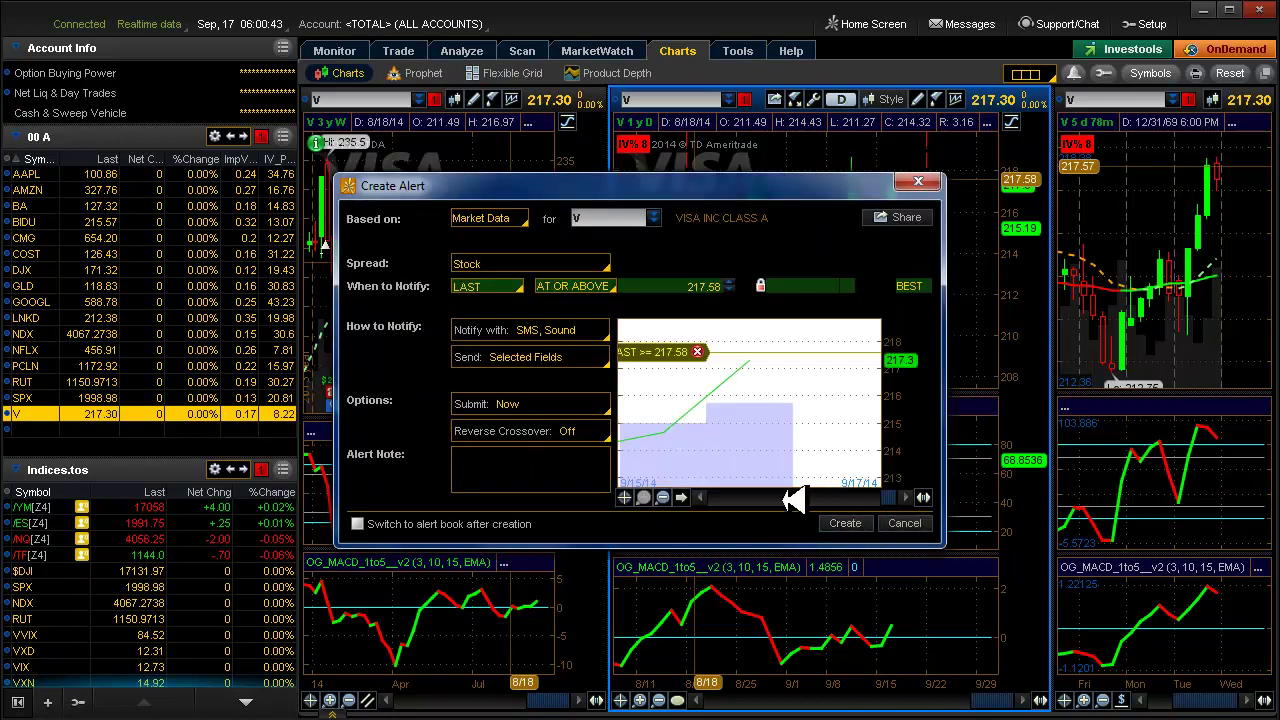
left_click(840, 523)
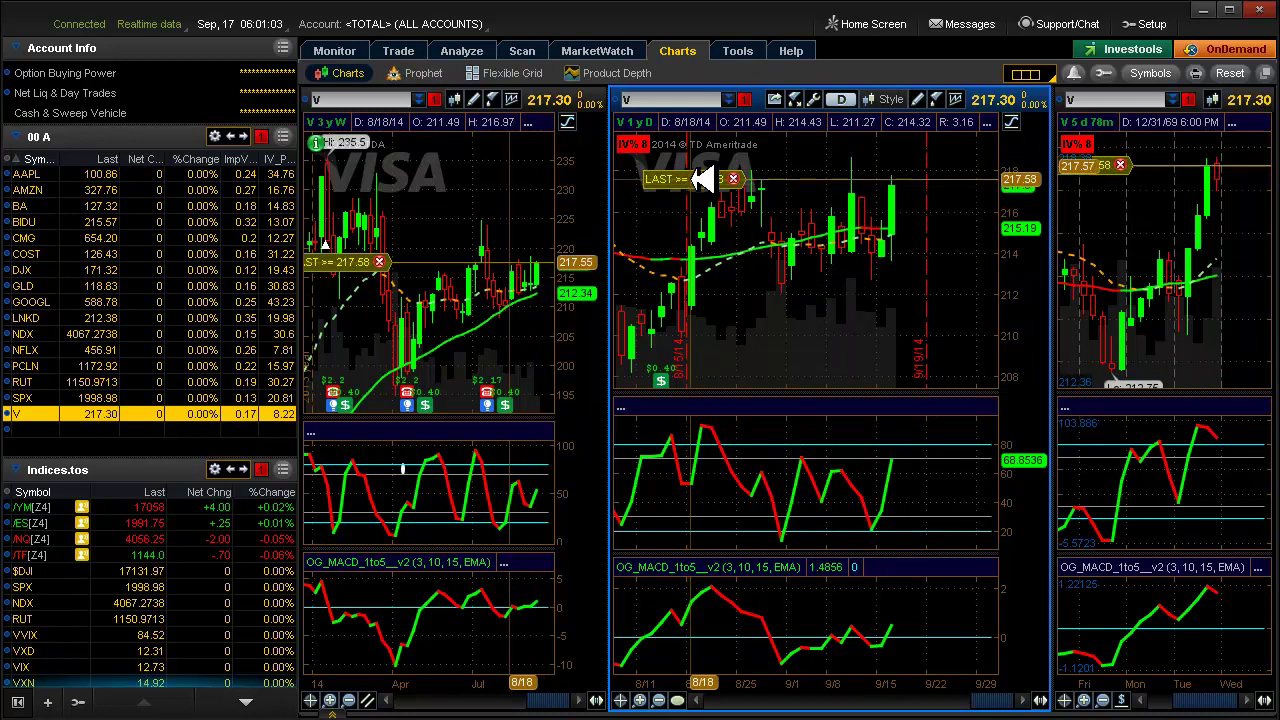
mouse_move(705, 179)
left_mouse_down()
mouse_move(705, 158)
mouse_move(707, 172)
left_mouse_up()
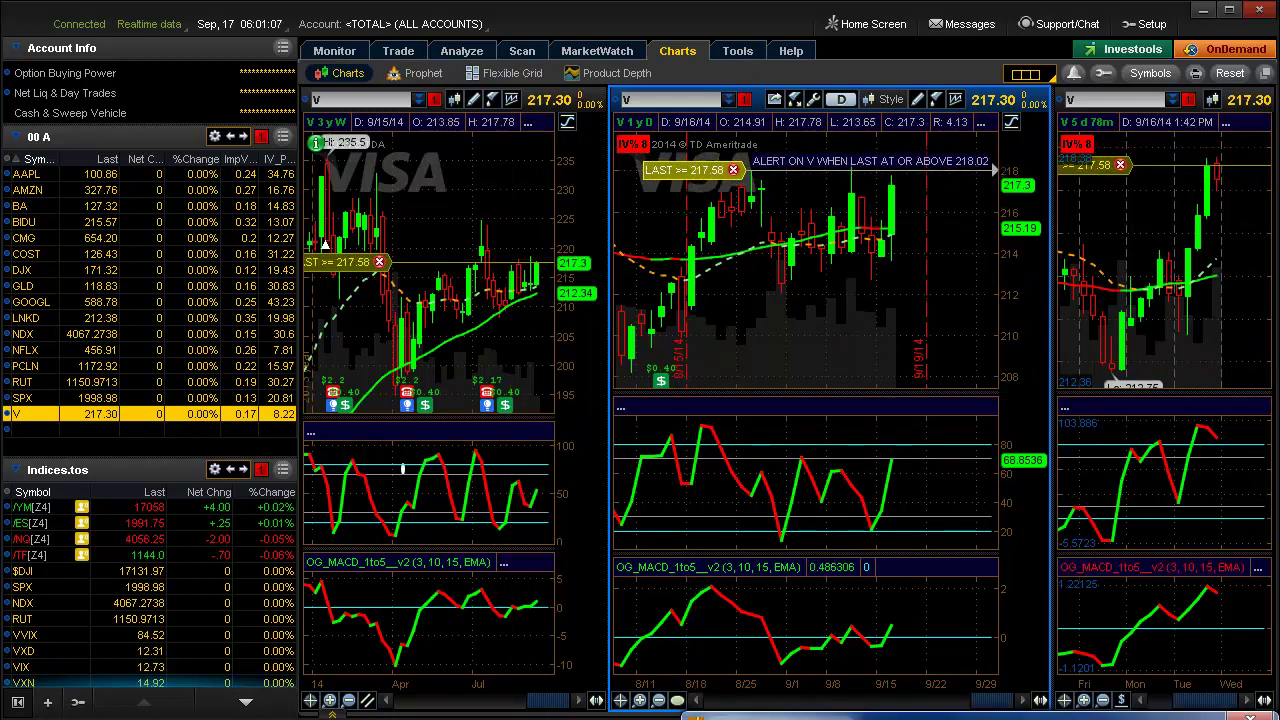